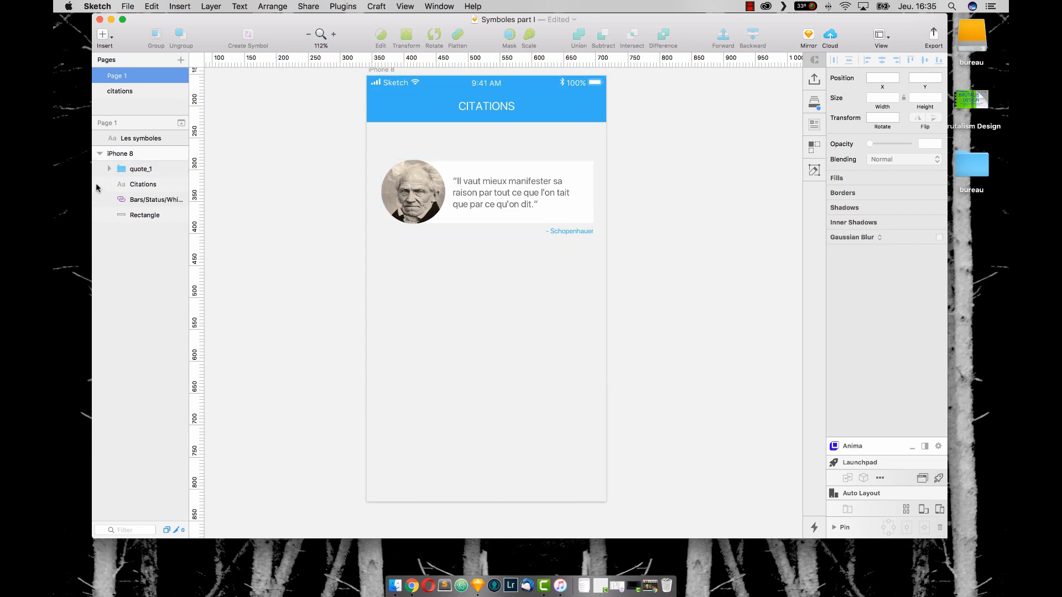
Step: Expand the quote_1 group and inspect its background rectangle, portrait oval, quote text and author text layers
click(110, 169)
click(151, 231)
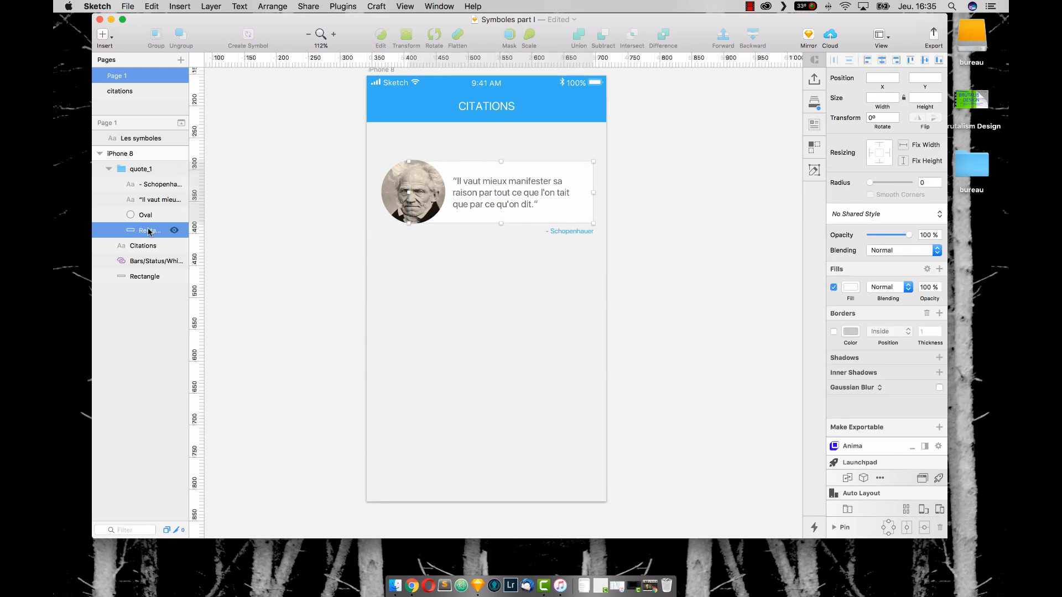
click(154, 217)
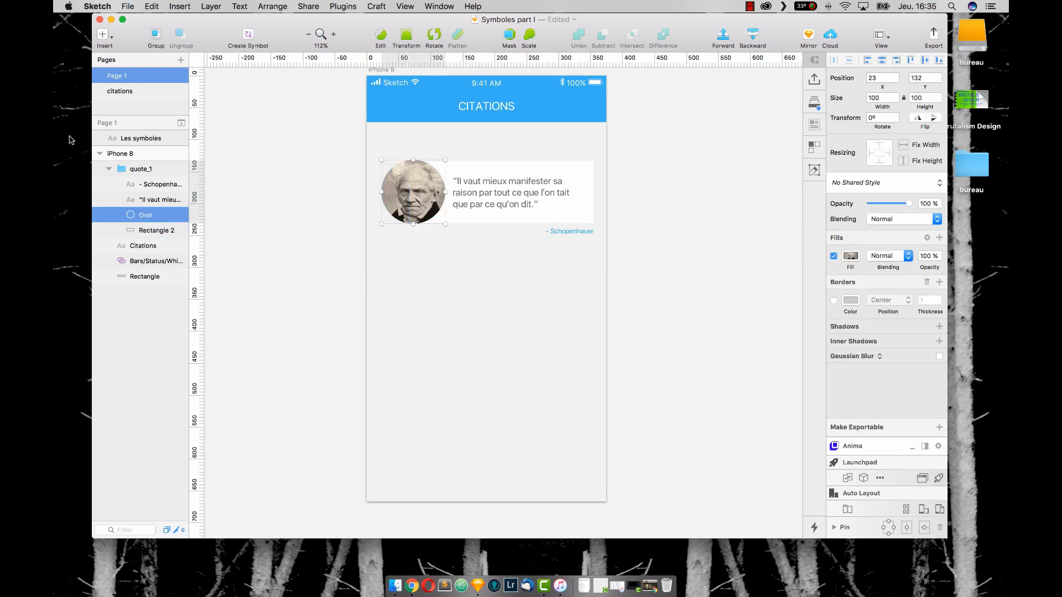
click(148, 201)
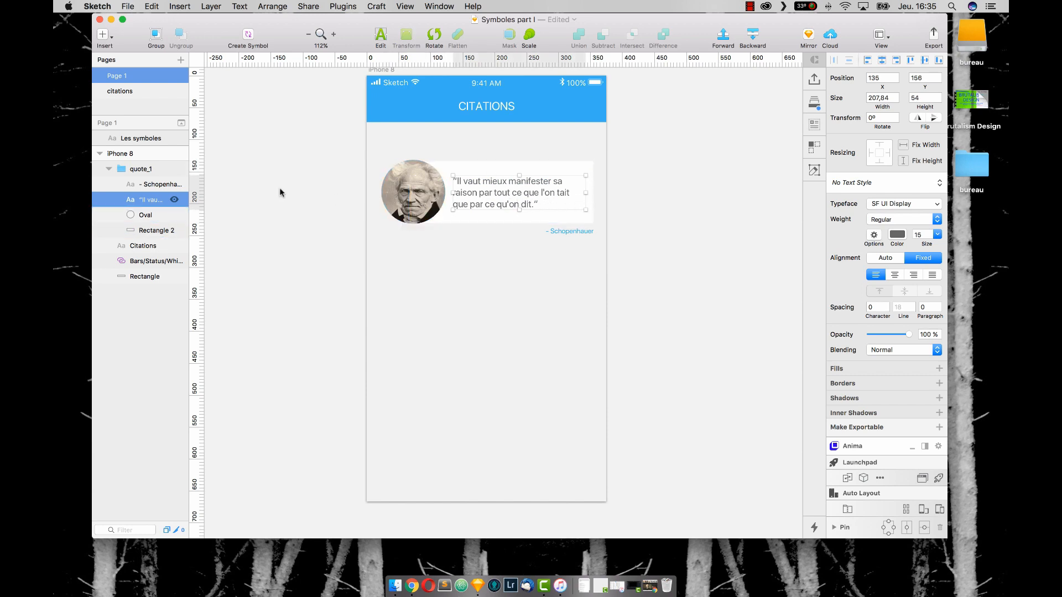
click(159, 185)
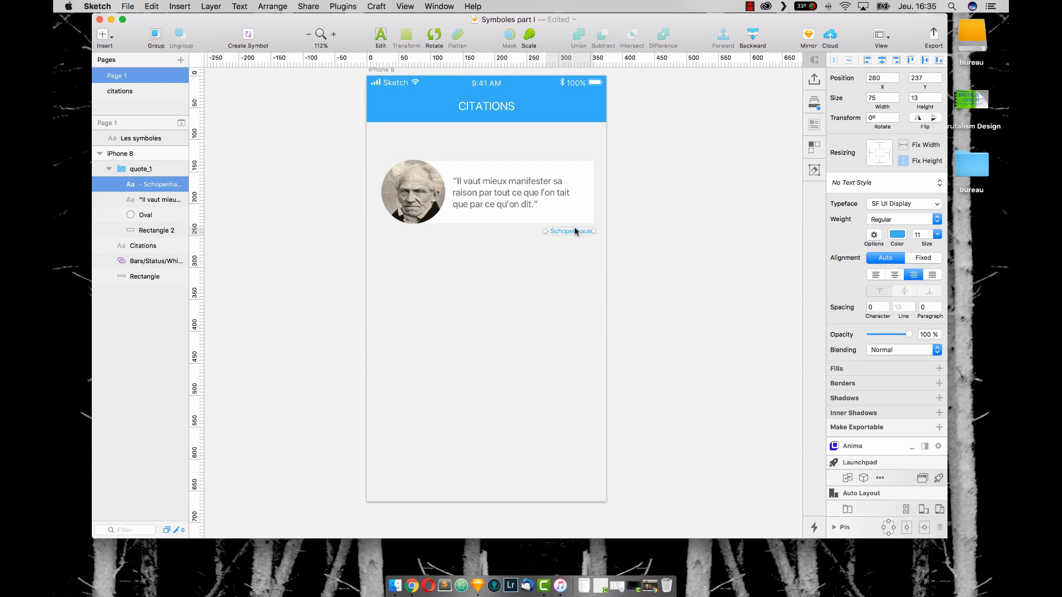
click(668, 221)
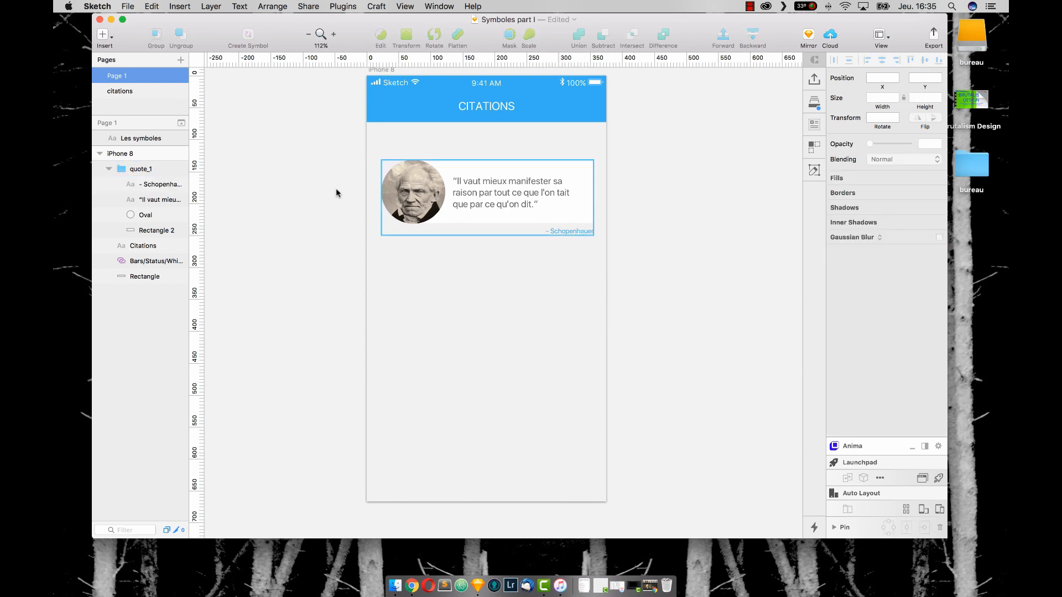
Step: Duplicate the quote_1 group straight down the iPhone 8 artboard to make four evenly spaced copies
click(553, 228)
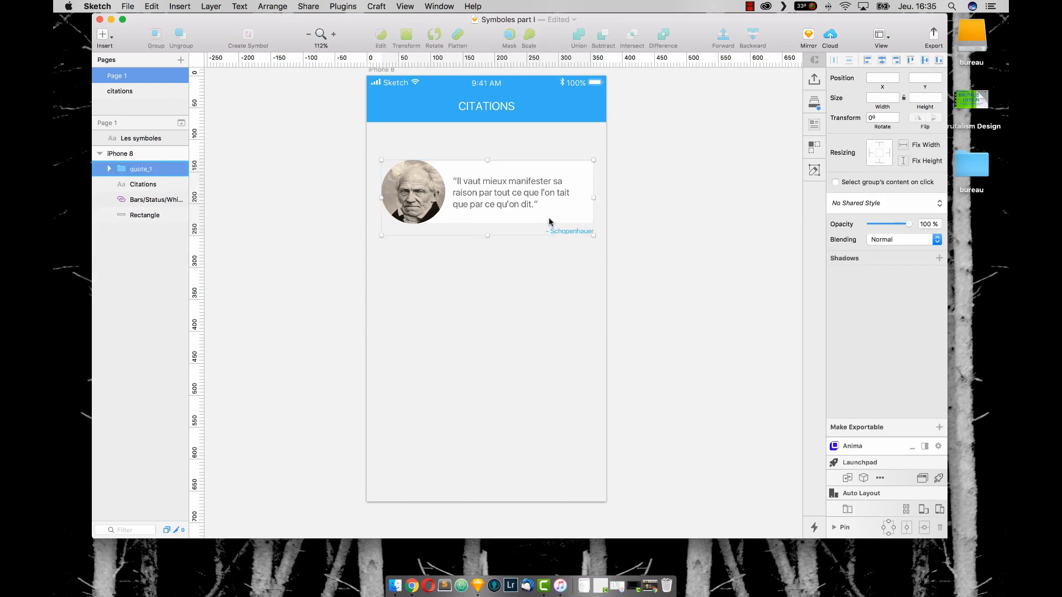
drag(506, 207, 508, 287)
key(super+d)
key(super+d)
key(super+d)
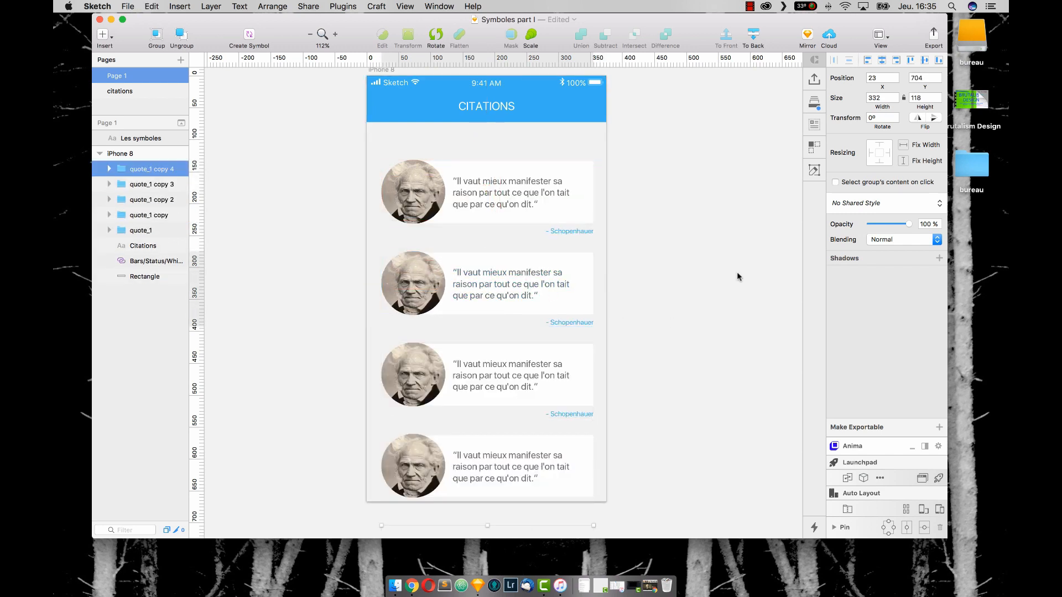
Step: Try shifting the quote text inside the second quote block, ending at about X 134, Y 300
double_click(523, 274)
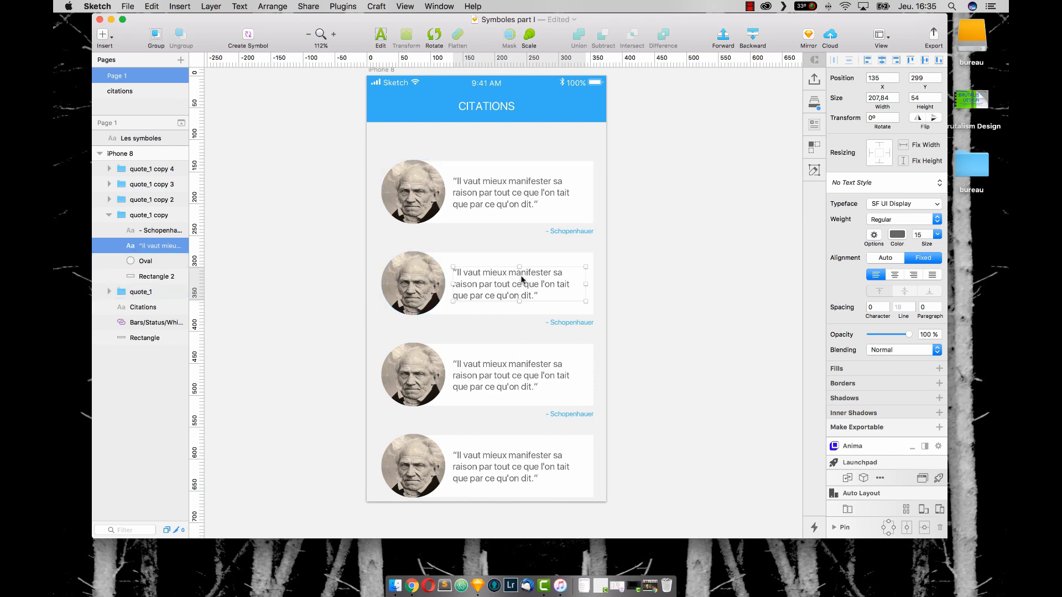
drag(523, 283, 515, 270)
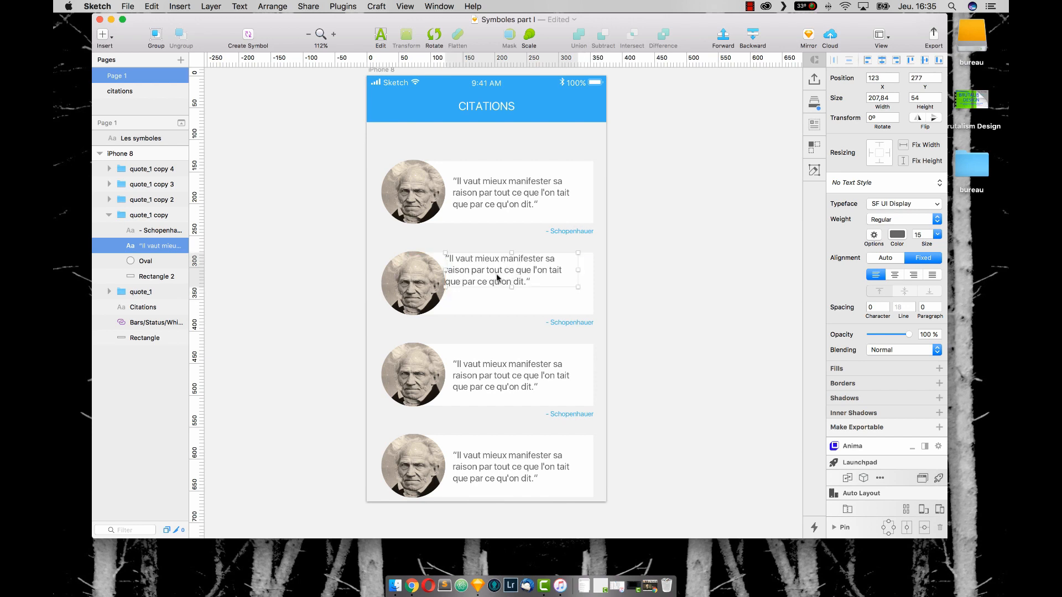
key(super+z)
key(super+z)
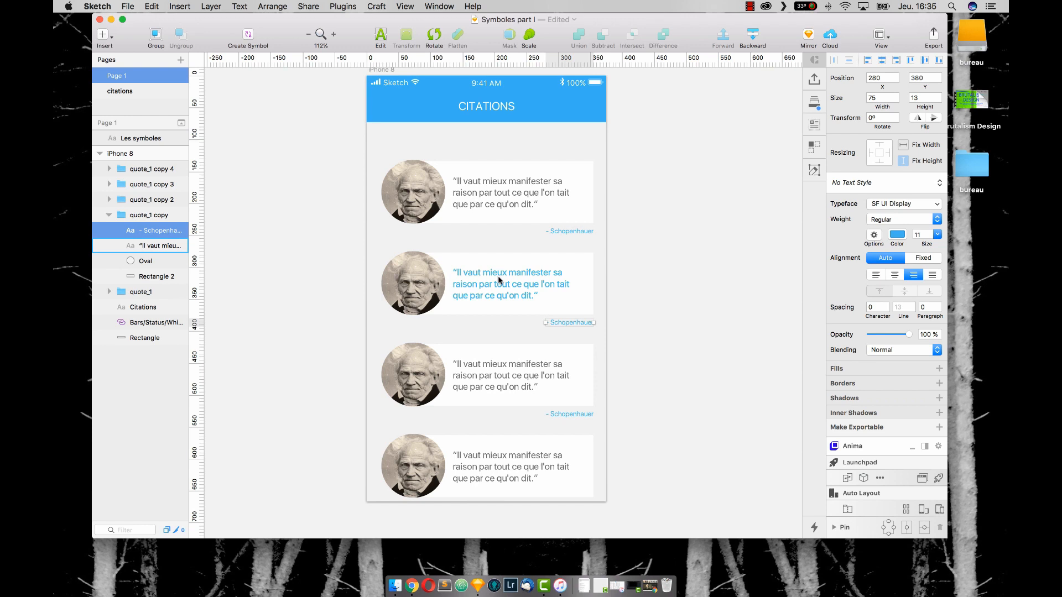
key(super+shift+z)
key(super+shift+z)
drag(487, 282, 493, 287)
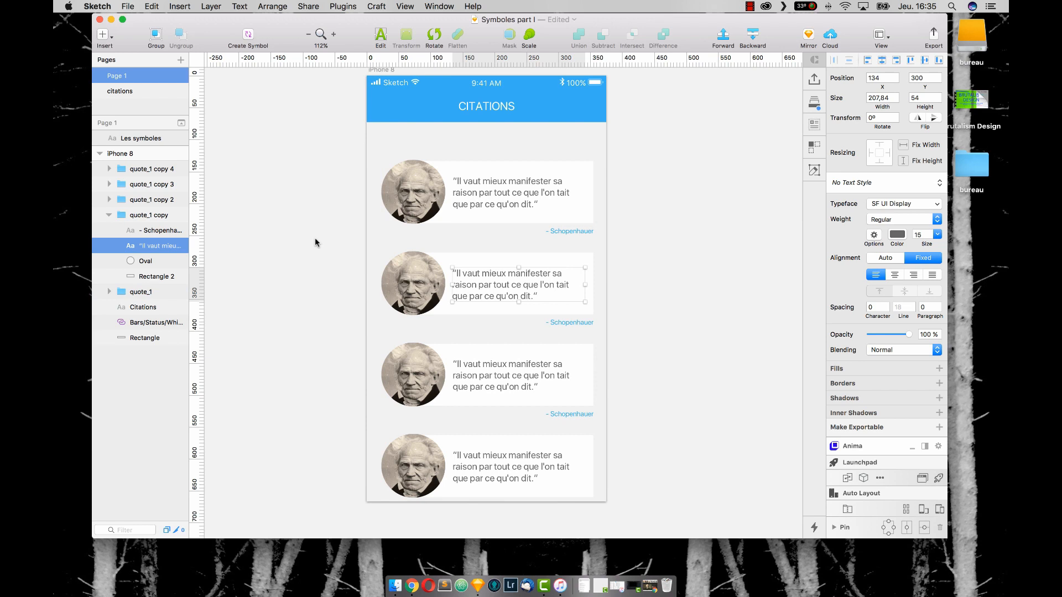
Step: Delete the four duplicated quote_1 groups, keeping only the original
click(109, 215)
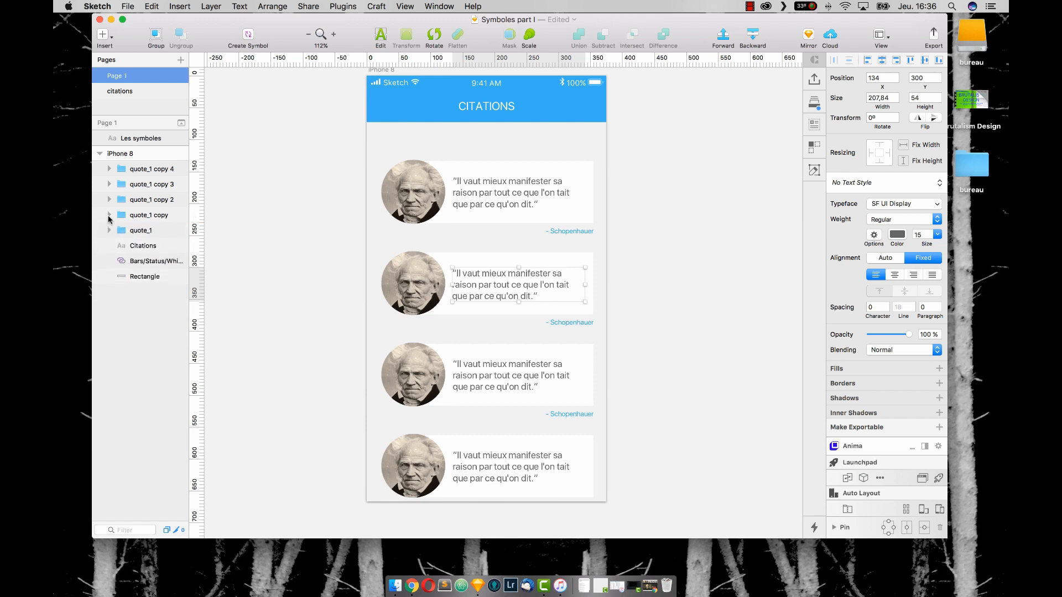
click(137, 219)
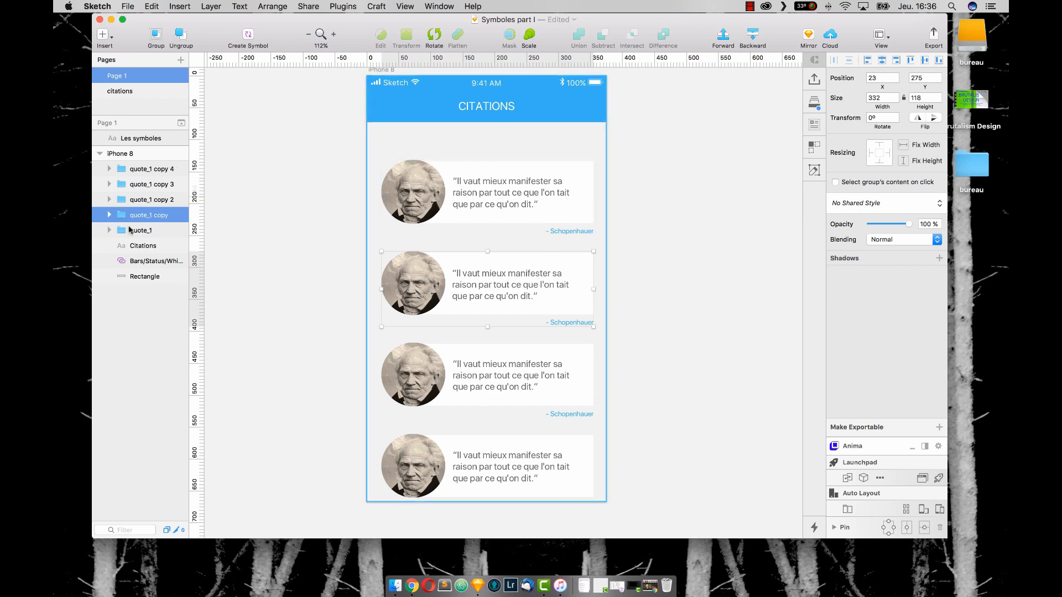
click(106, 216)
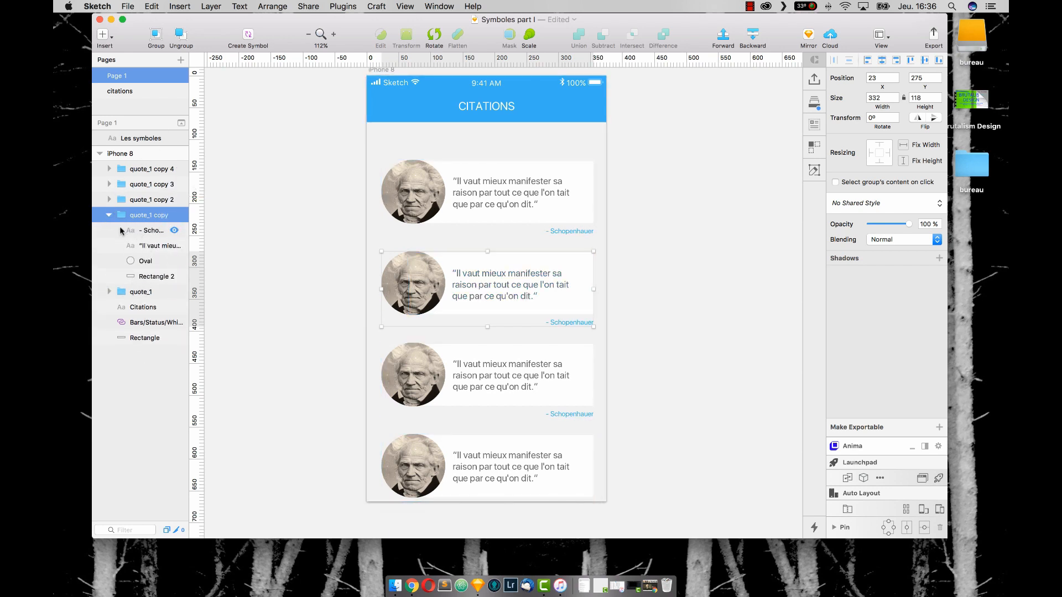
click(108, 215)
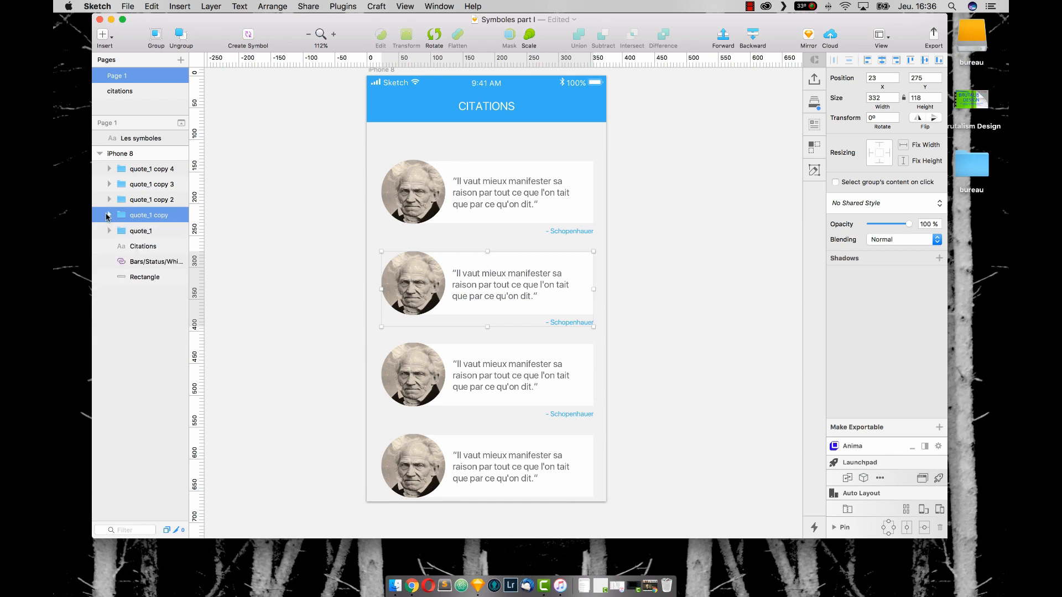
shift+click(149, 171)
key(Delete)
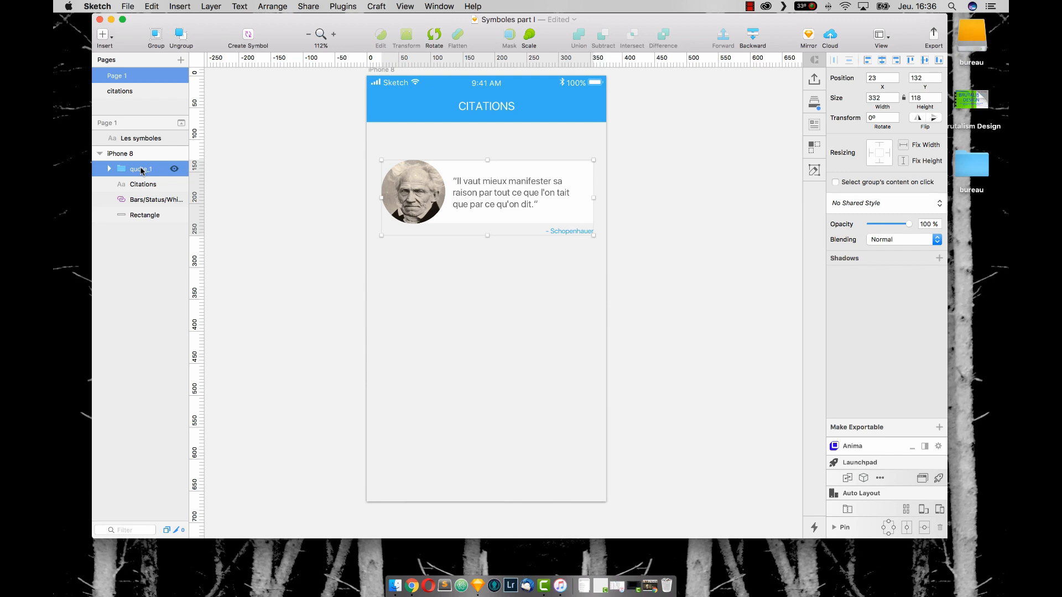
Step: Convert the quote_1 group into a symbol named "citation" and send it to the Symbols page
click(248, 37)
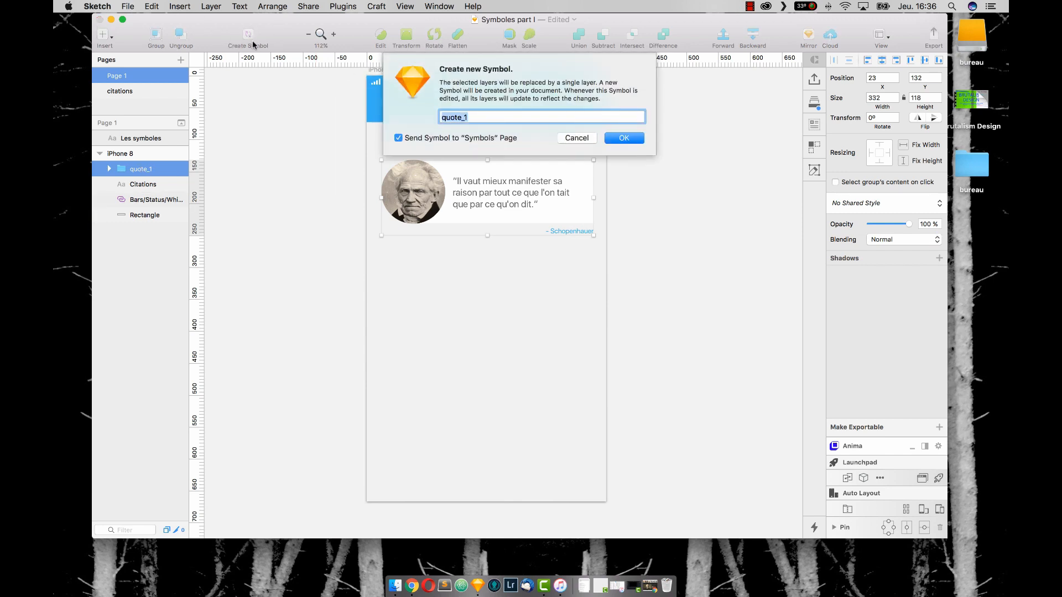
text(citation)
key(Return)
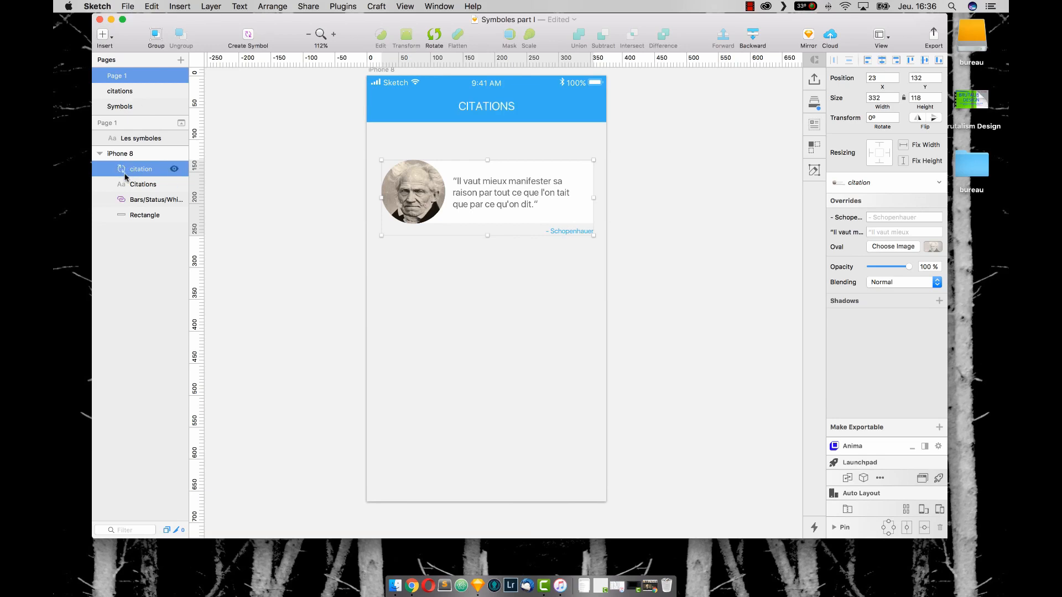
Step: Examine the citation symbol master on the Symbols page and the layers of its quote_1 group
click(141, 108)
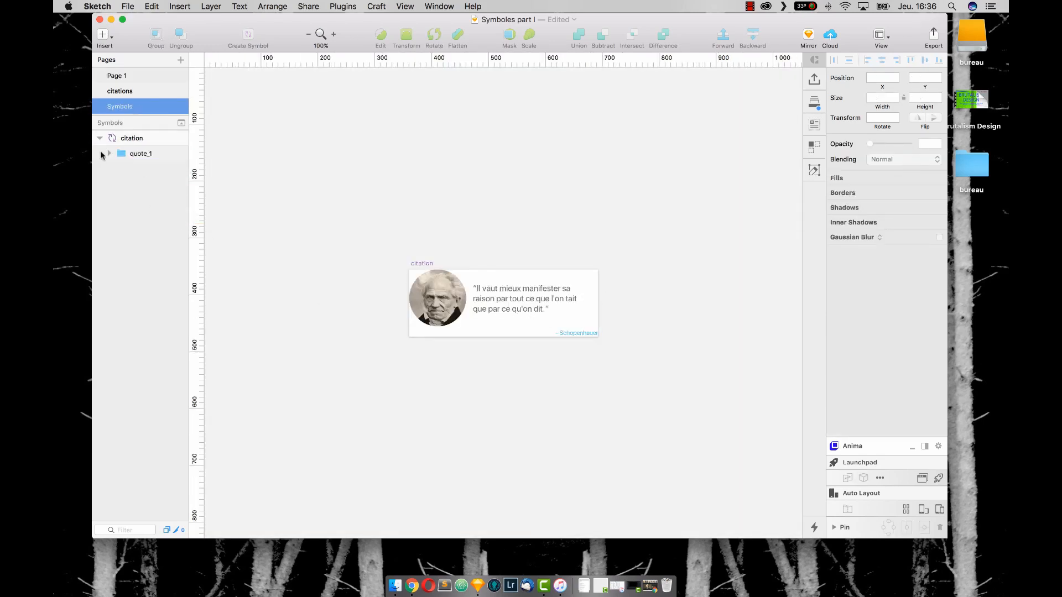
click(109, 154)
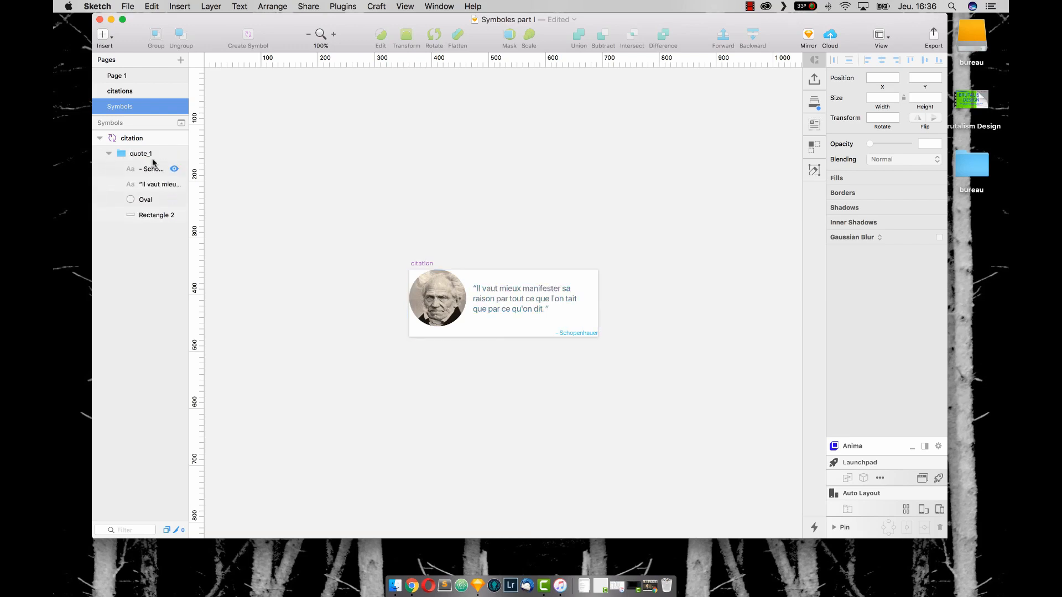
click(109, 154)
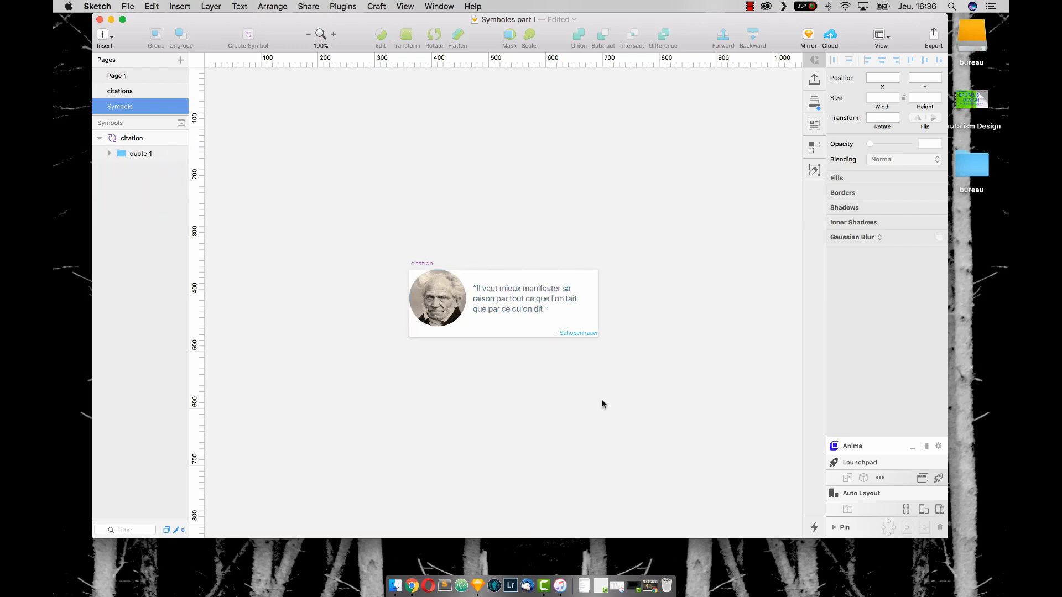
drag(611, 375, 619, 329)
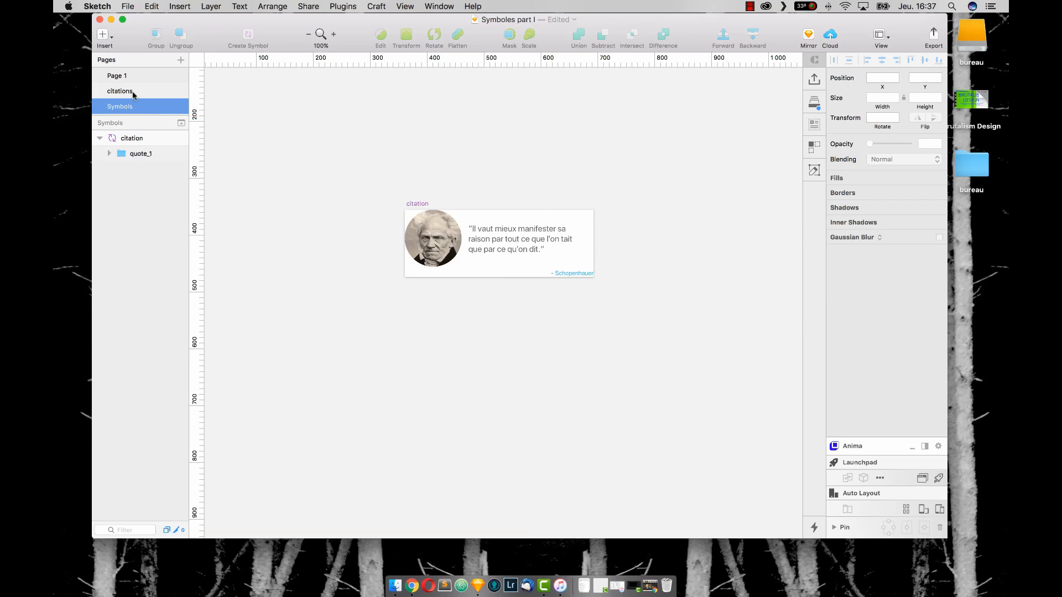
Step: Duplicate the citation symbol on Page 1 to Y 275, below the original, and override the copy's author text with "- tata"
click(117, 76)
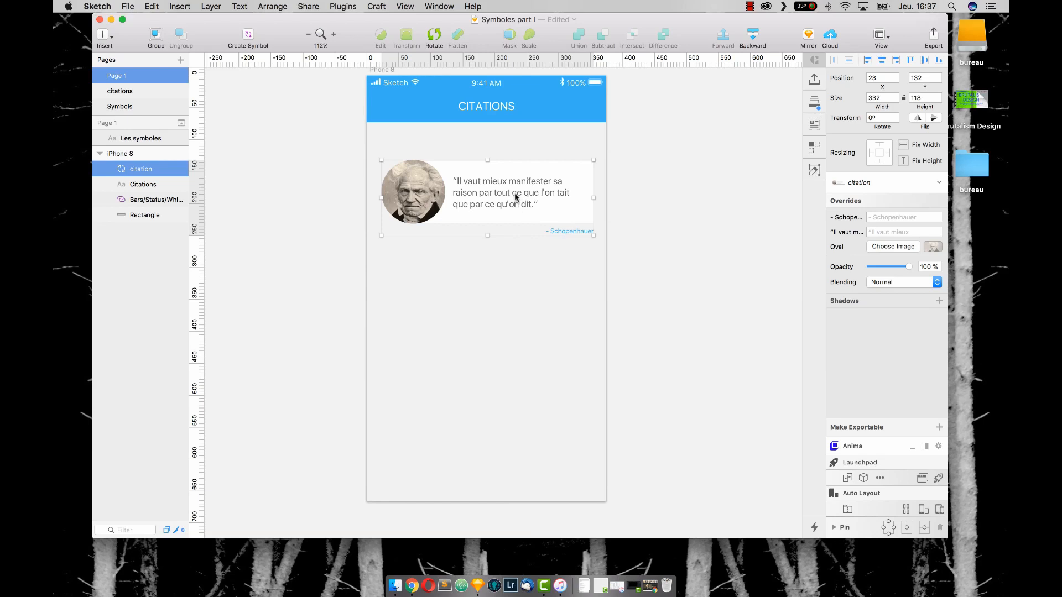
drag(516, 193, 521, 284)
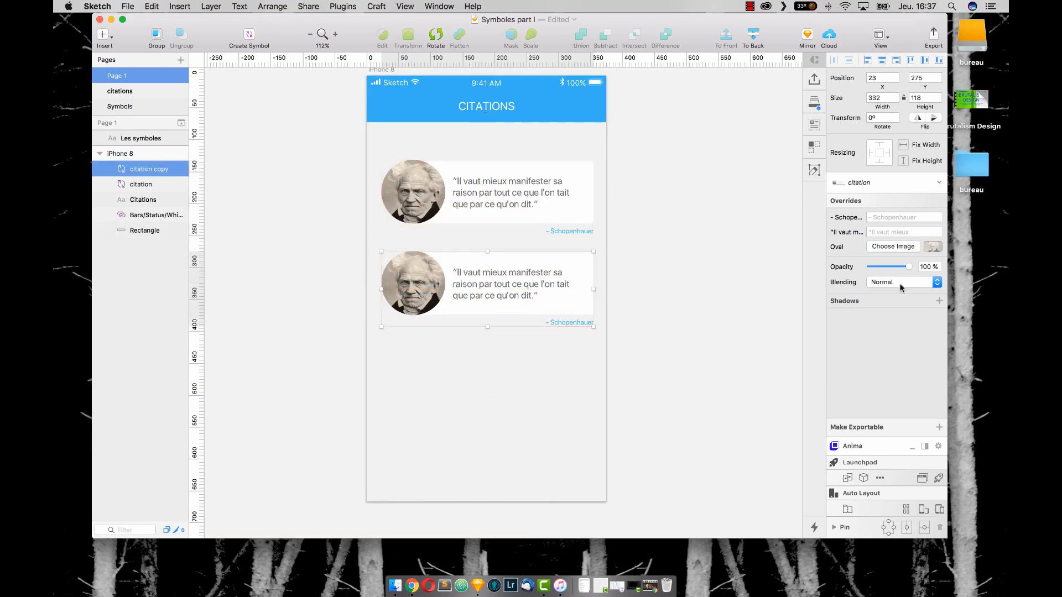
click(897, 217)
text(-)
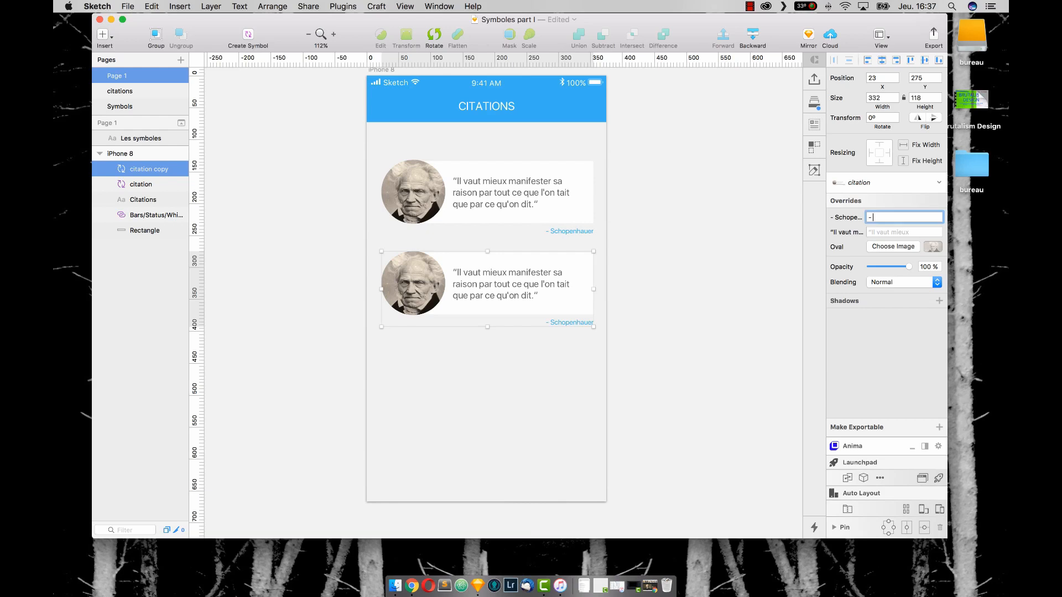
text( tata)
click(730, 257)
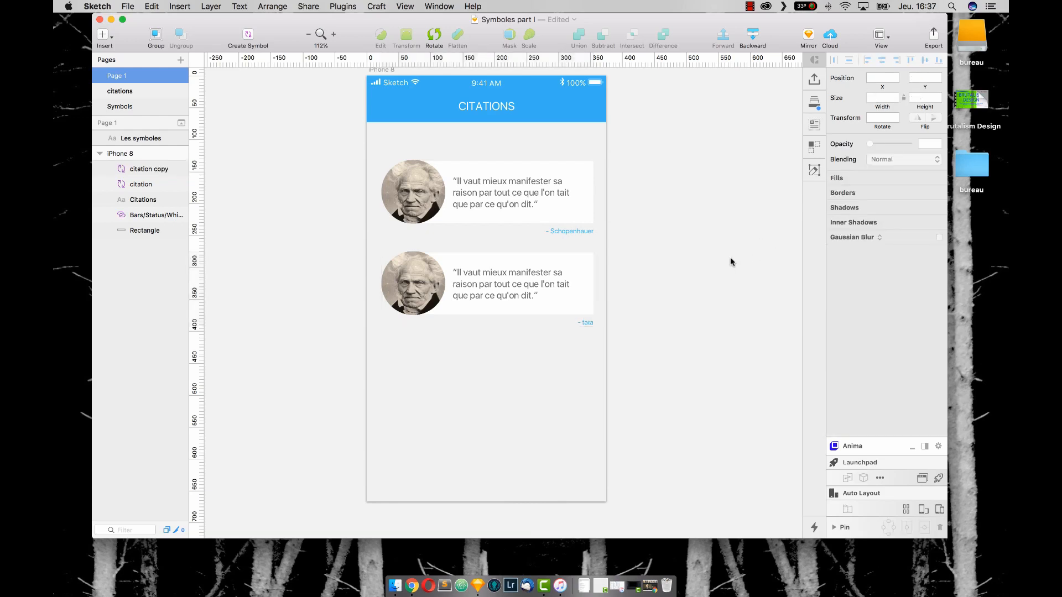
Step: Override the second citation's oval image with sade.jpg from the Images folder
click(585, 328)
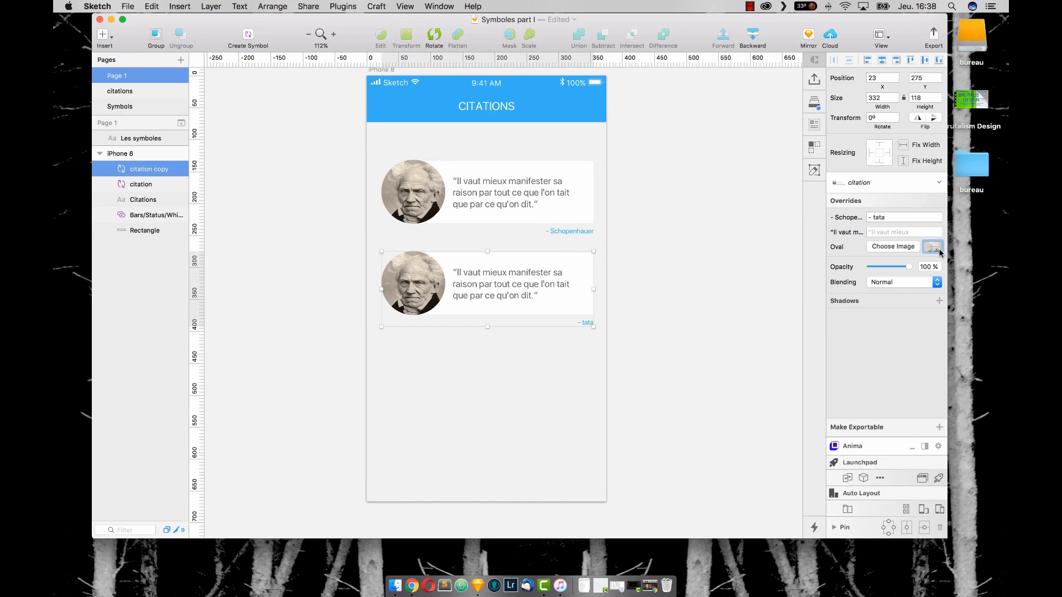
click(903, 248)
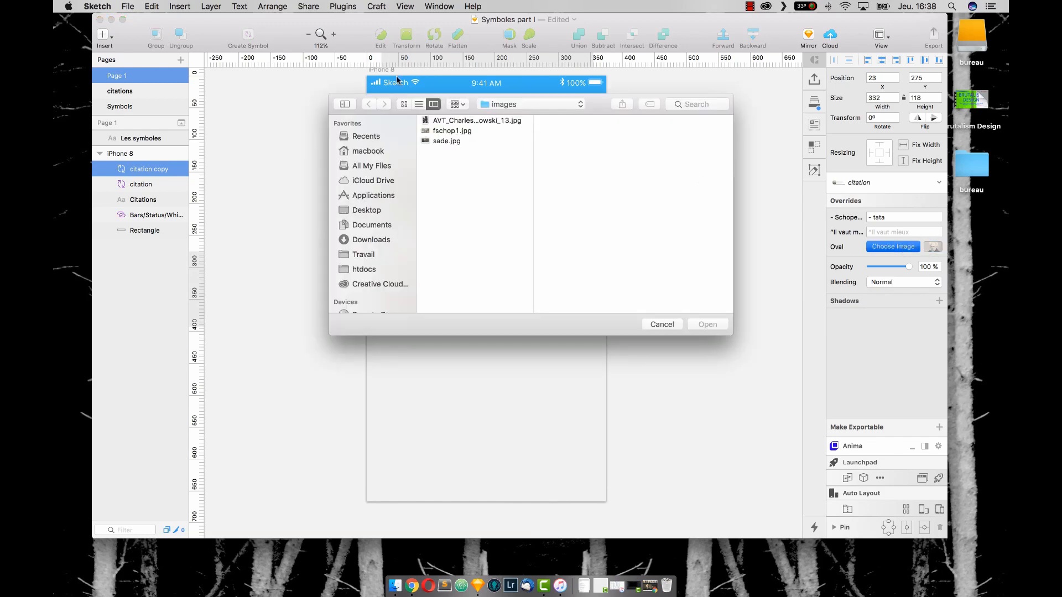
click(455, 143)
double_click(455, 143)
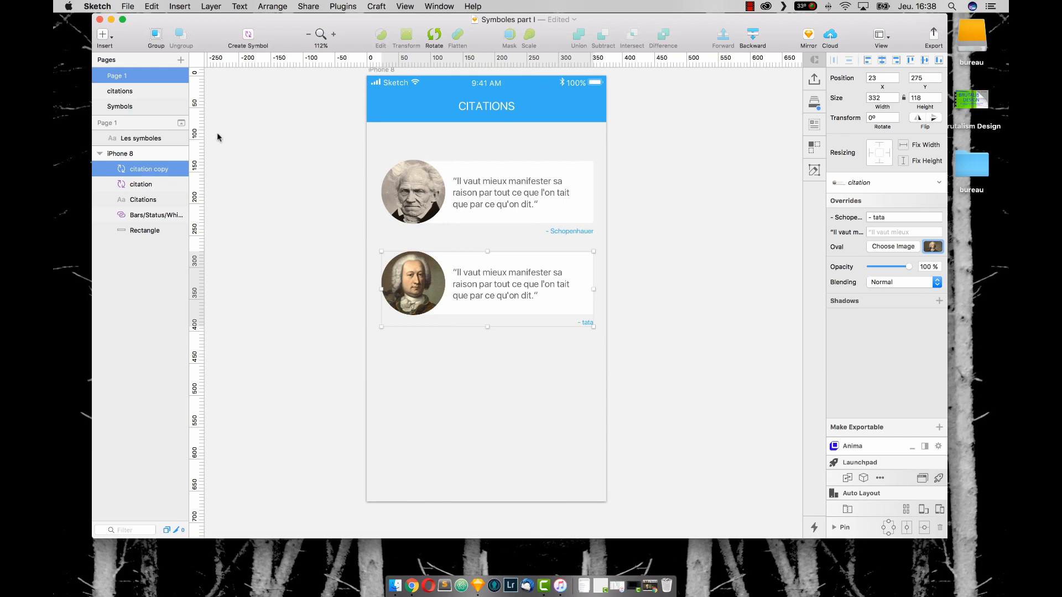
Step: Rename the duplicated symbol layer as "citation"
double_click(160, 169)
double_click(160, 169)
key(BackSpace)
key(BackSpace)
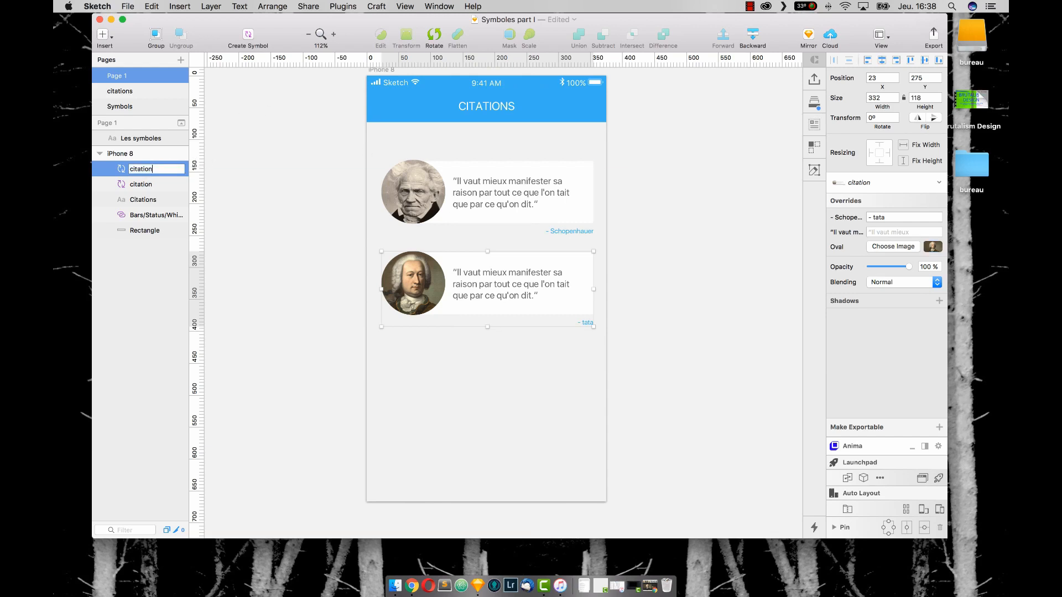
click(701, 308)
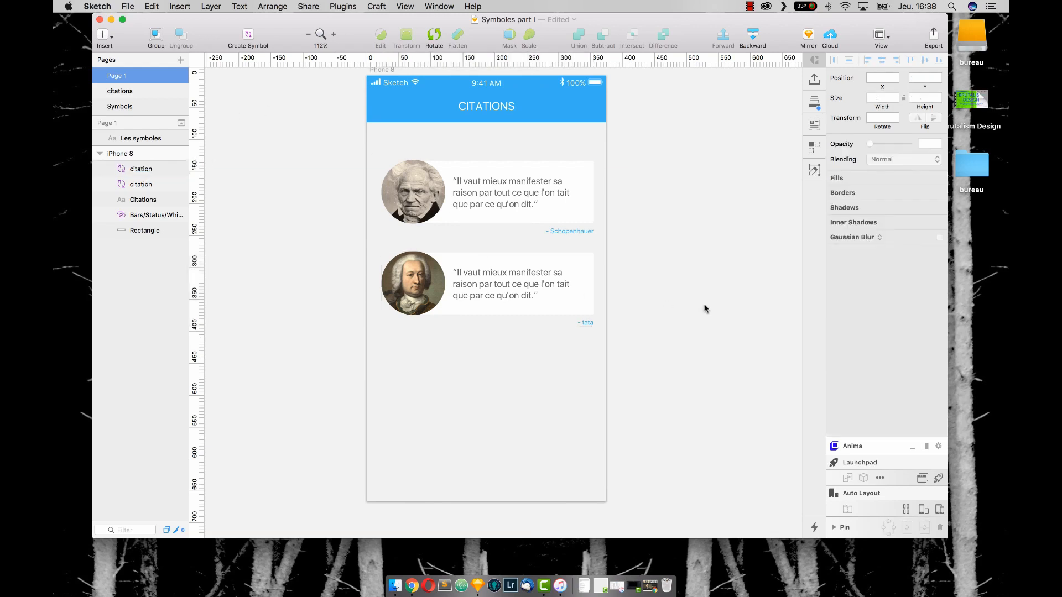
Step: Duplicate the second citation symbol to create a third one below it at Y 418
click(511, 300)
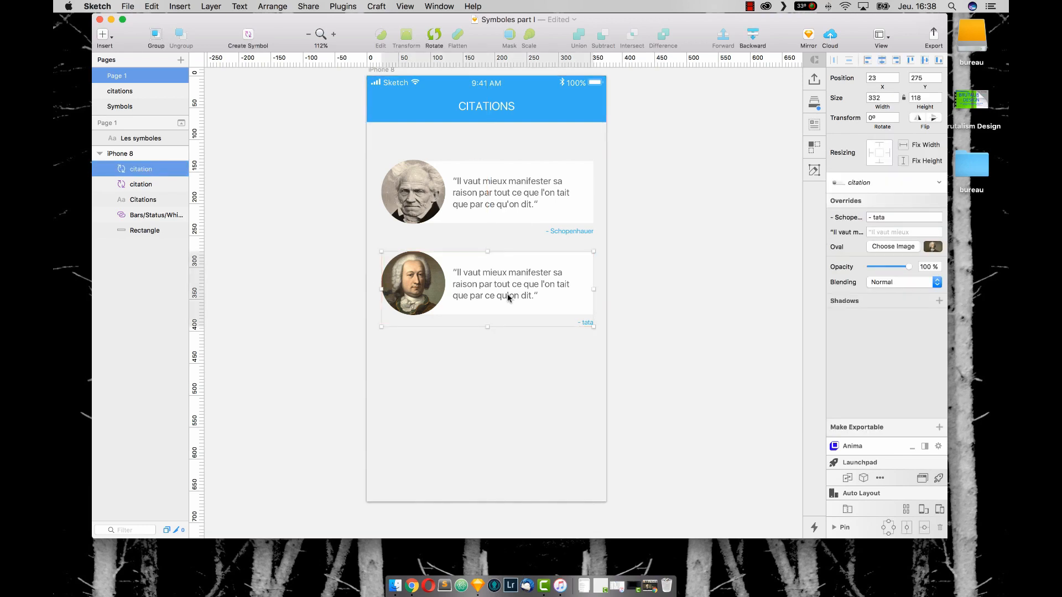
key(super+d)
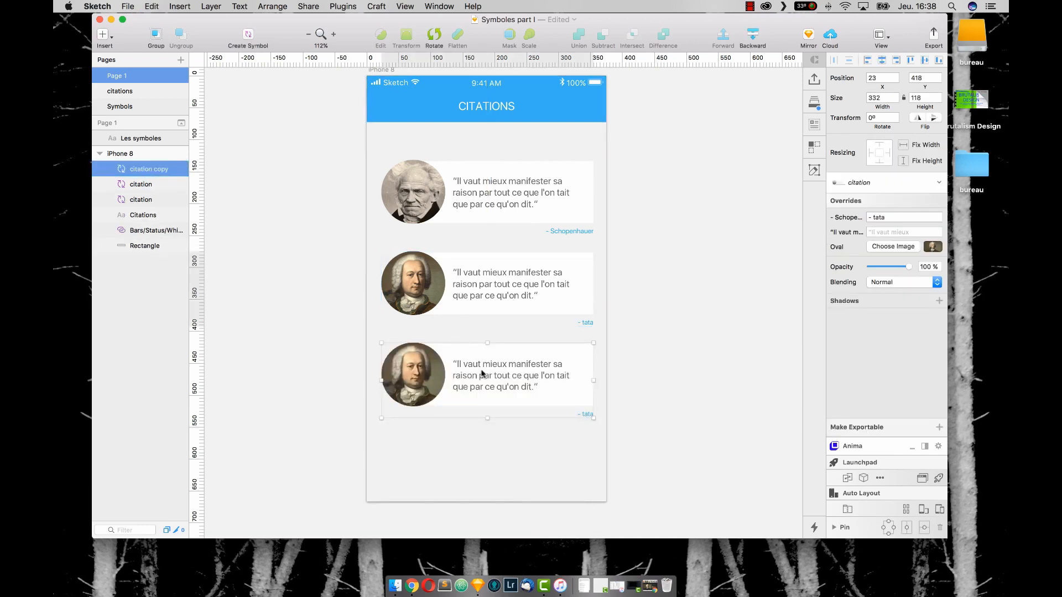
click(501, 297)
click(575, 388)
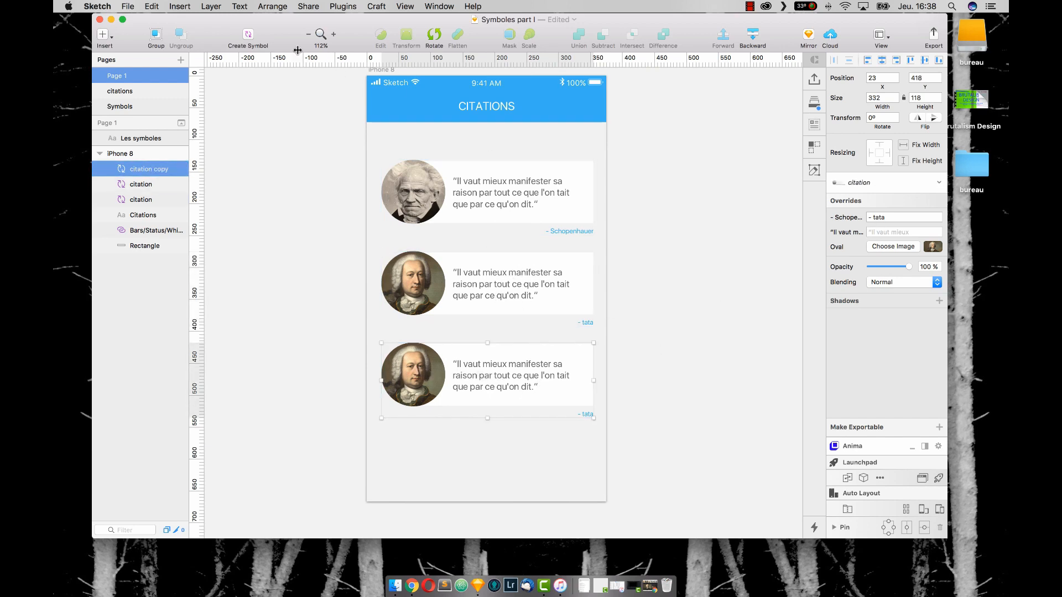
Step: Copy the "Un être libre, c'est rare" quote text from the citations page
click(127, 91)
click(311, 158)
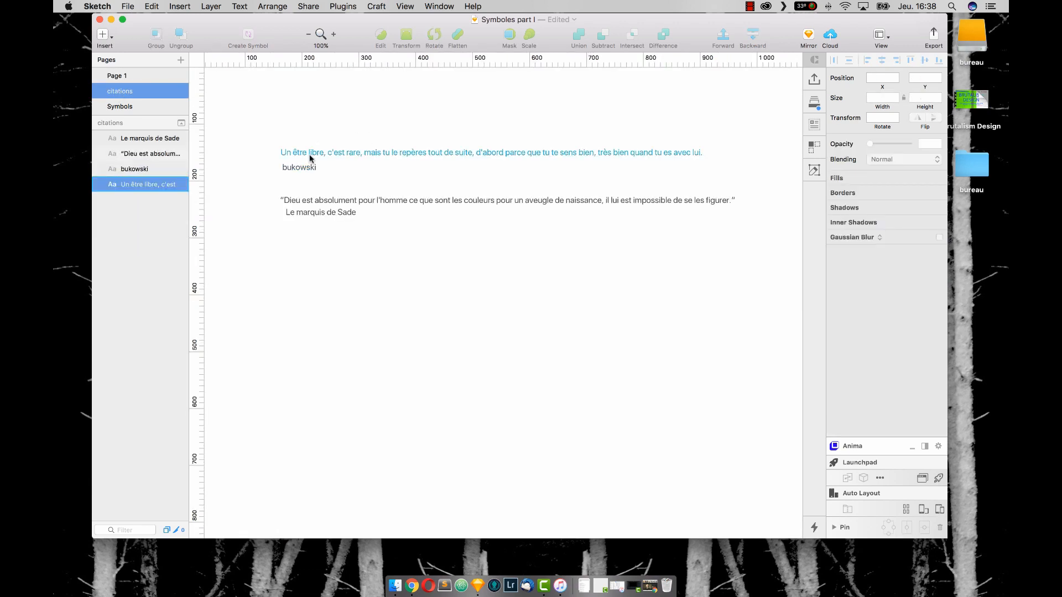
double_click(311, 156)
key(super+a)
key(super+c)
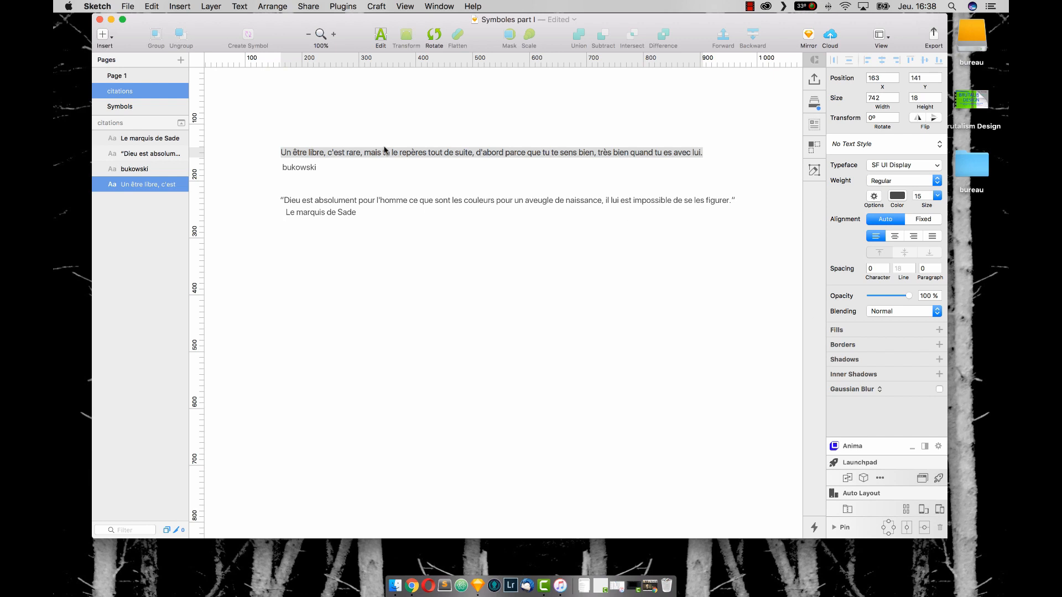
Step: Override the second citation's quote text on Page 1 with the copied quote, enclosed in quotation marks
click(119, 77)
click(498, 287)
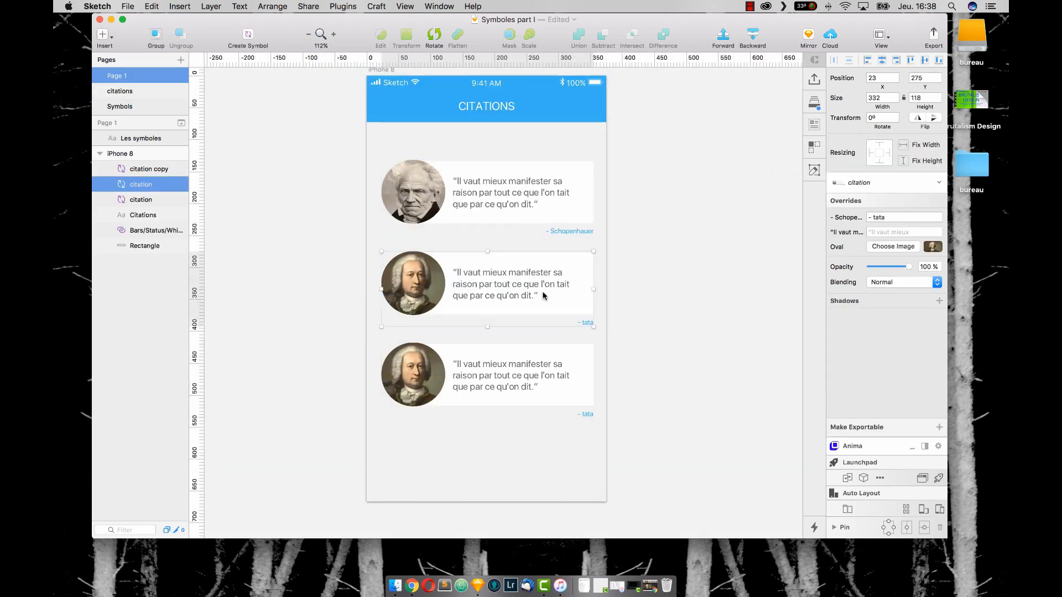
click(916, 232)
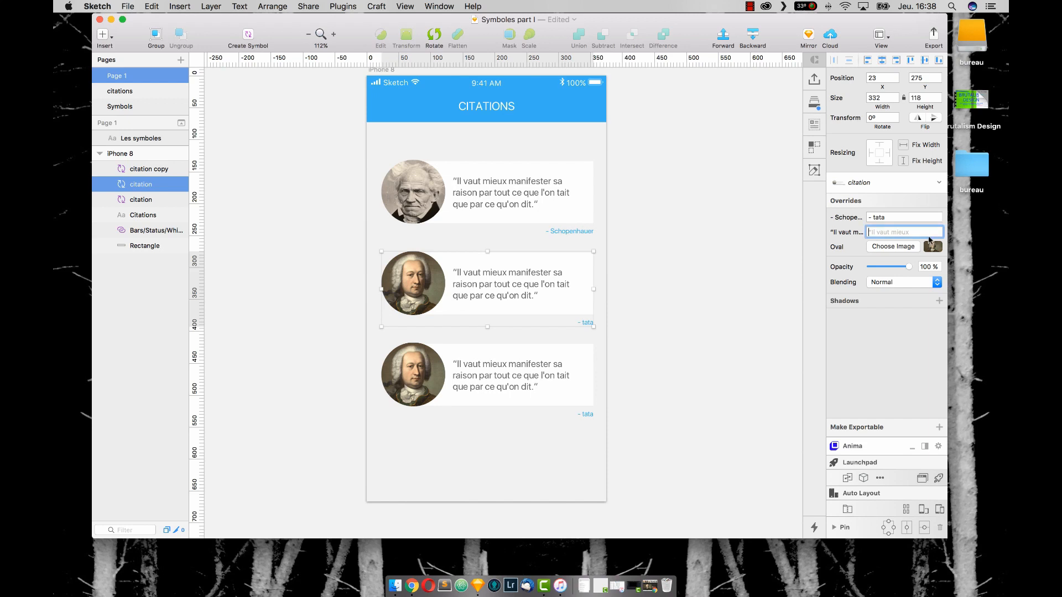
text(")
key(super+v)
click(664, 241)
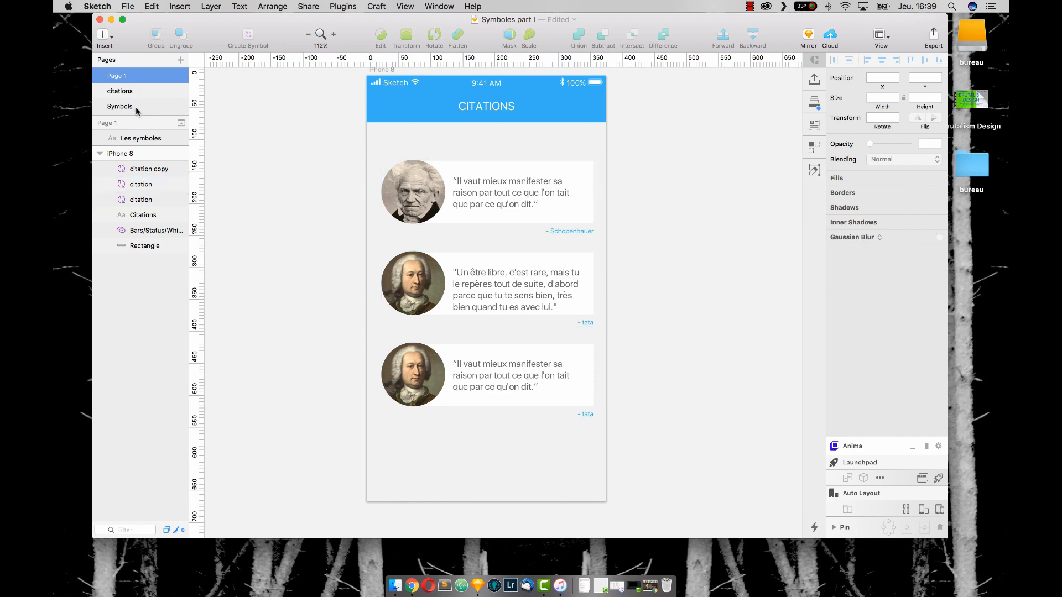
Step: Move the quote text inside the citation symbol's master up to X 111, Y 15 and return to Page 1
click(134, 92)
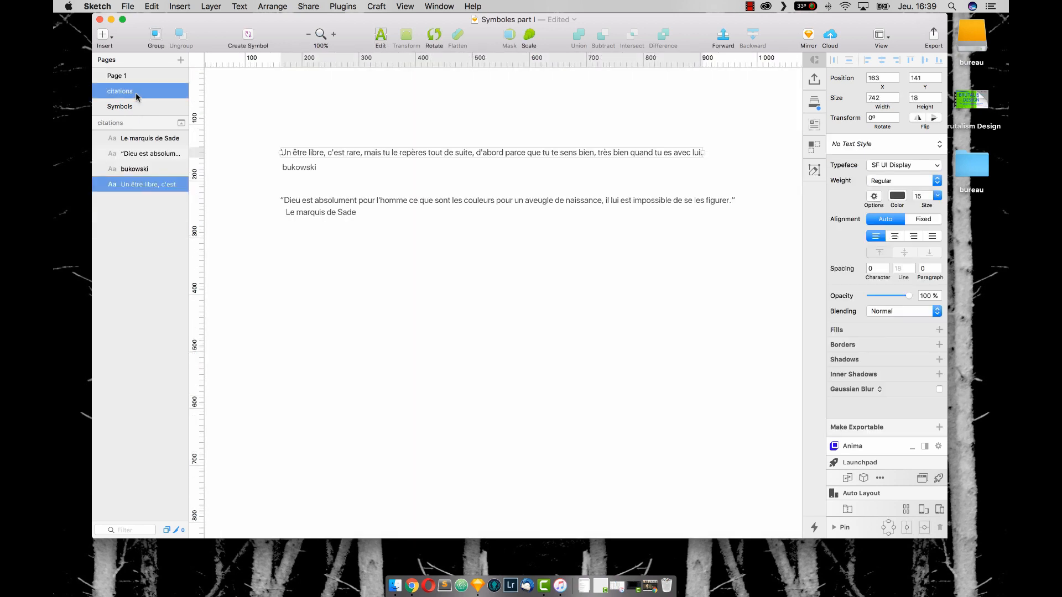
click(138, 108)
double_click(520, 240)
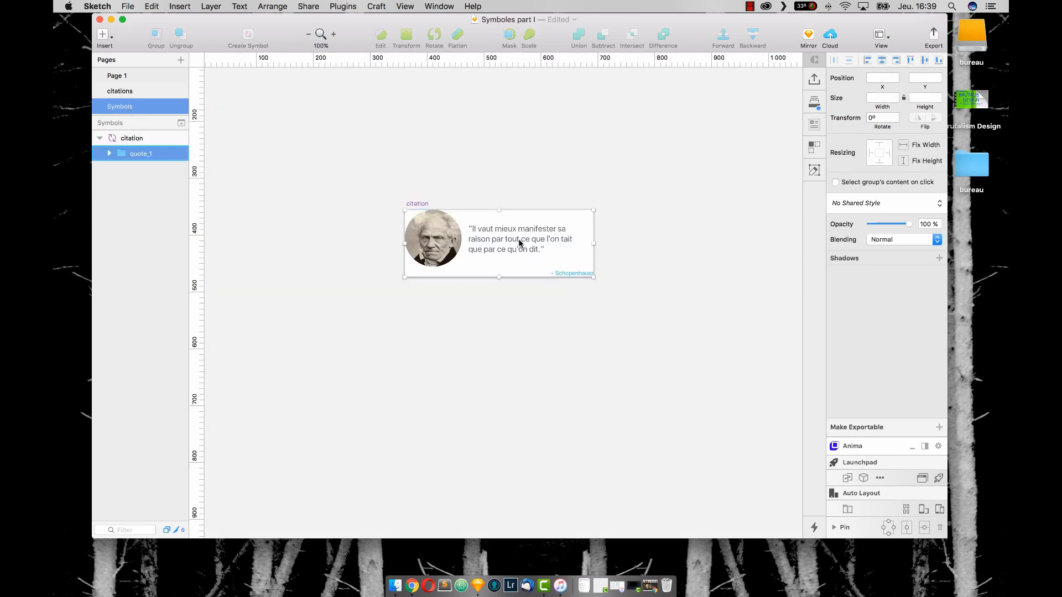
drag(520, 241, 519, 236)
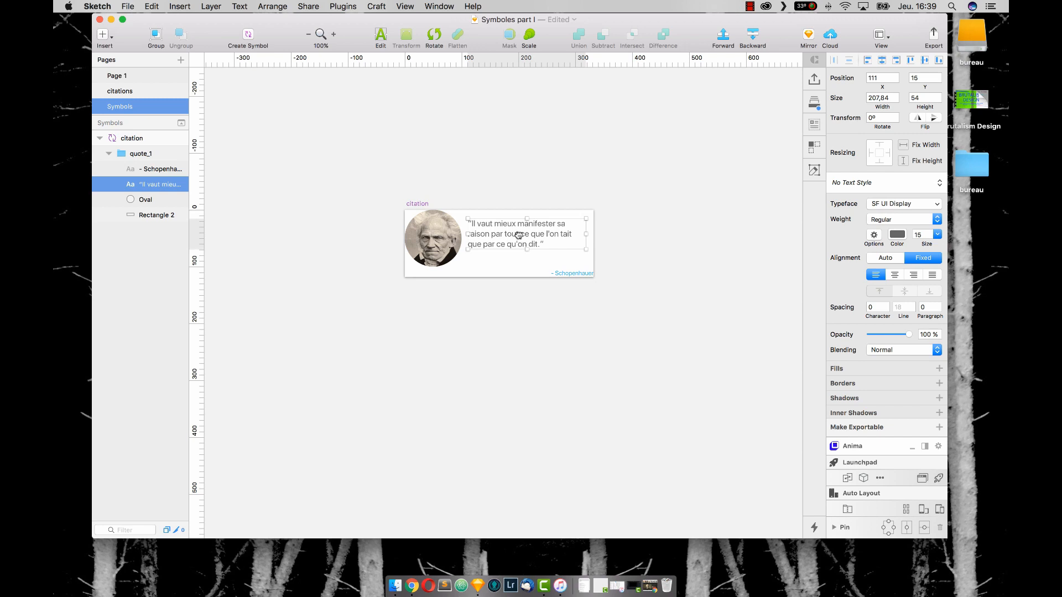
click(133, 75)
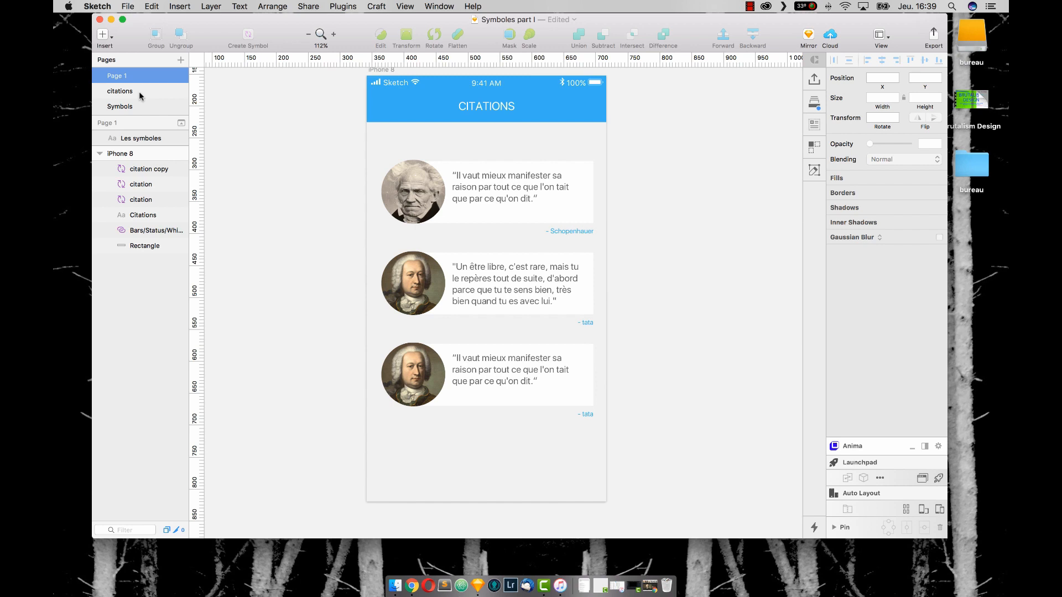
Step: Change the quote text colour in the citation symbol's master to grey 9B9B9B and return to Page 1
click(123, 106)
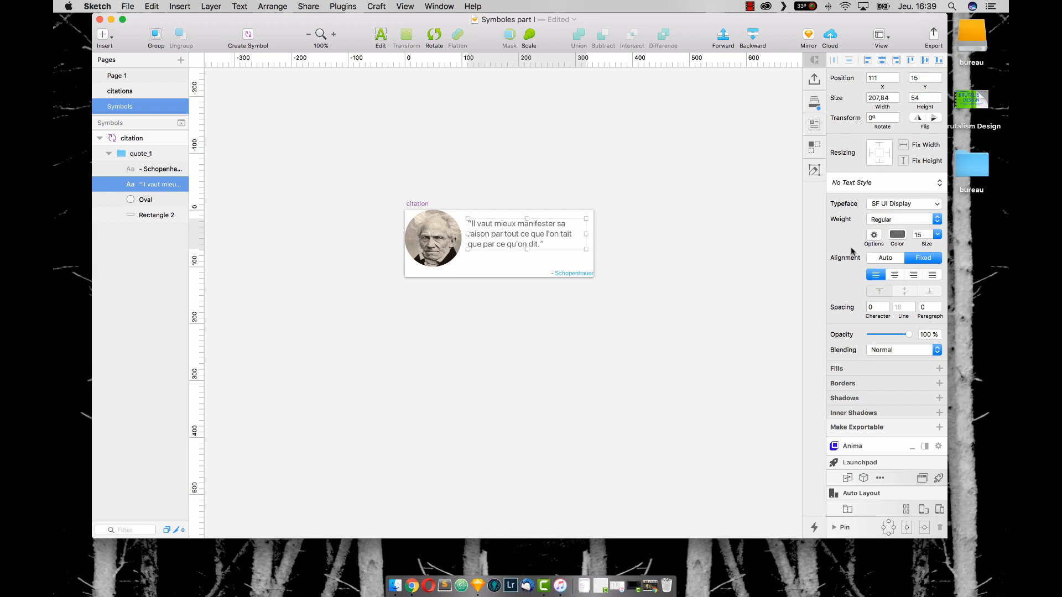
click(894, 236)
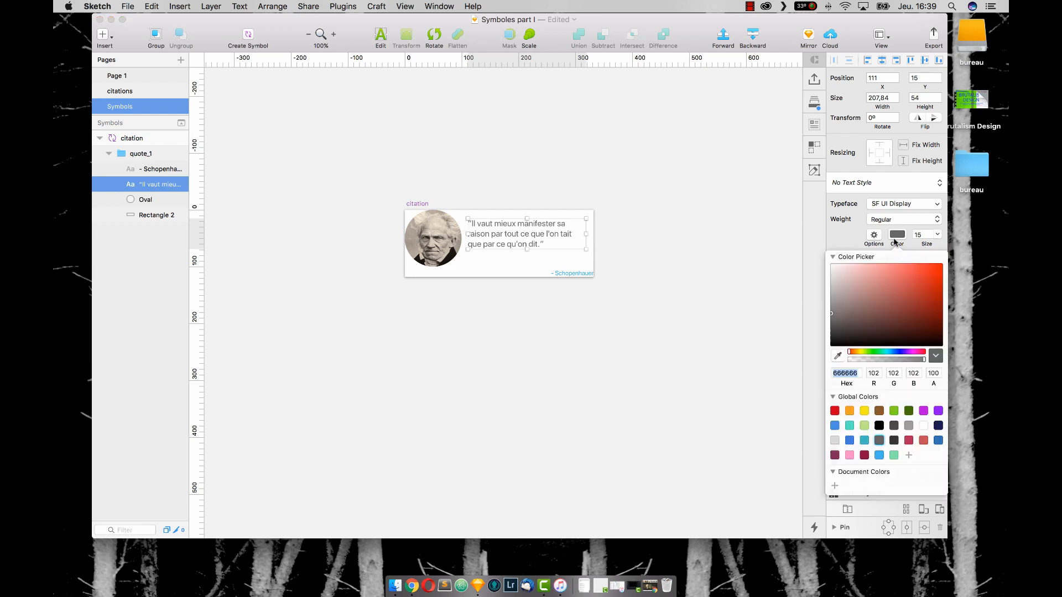
click(908, 425)
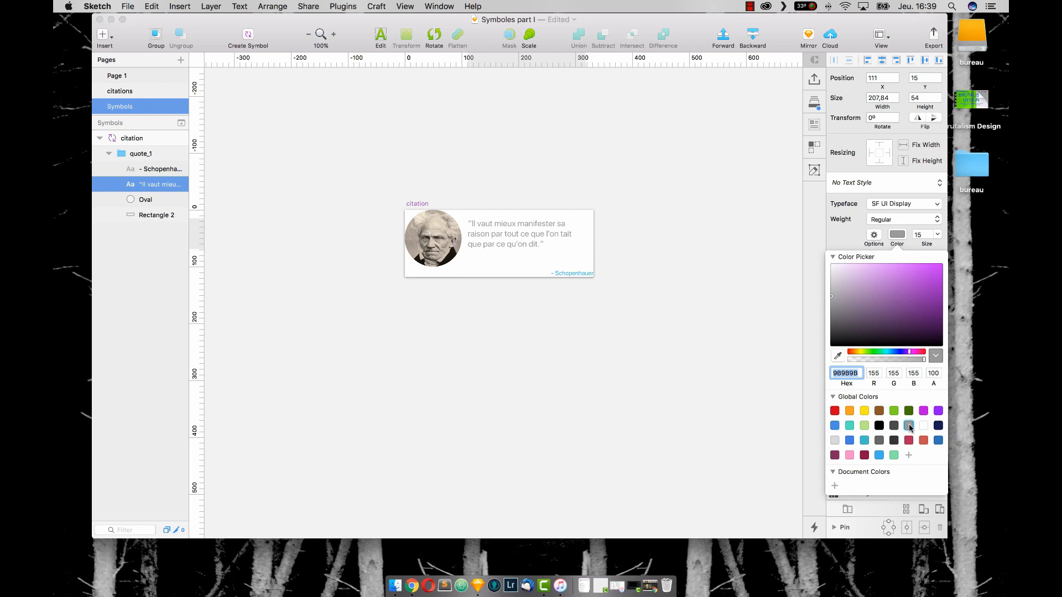
click(132, 78)
click(131, 77)
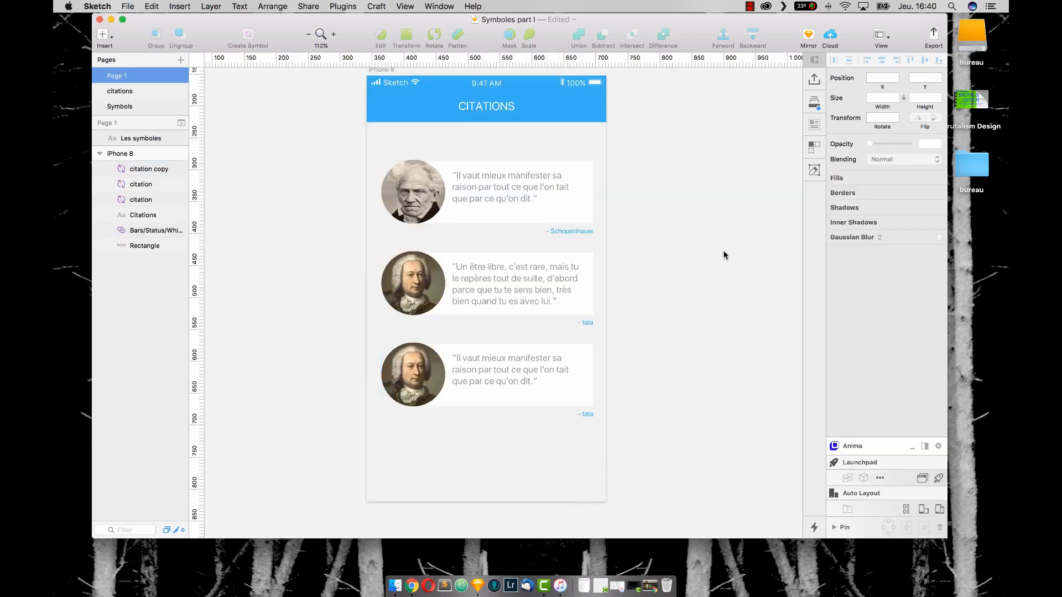
Step: Enlarge the portrait oval in the citation master, extend the symbol's left edge to a width of 349, and return to Page 1
click(119, 106)
click(426, 244)
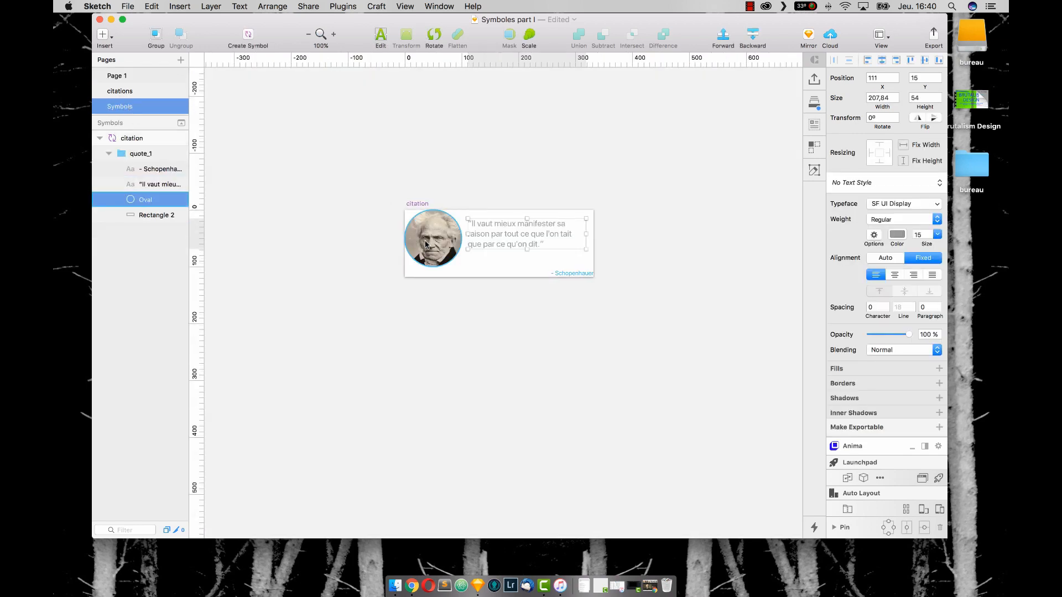
drag(404, 267, 397, 274)
click(524, 256)
click(132, 138)
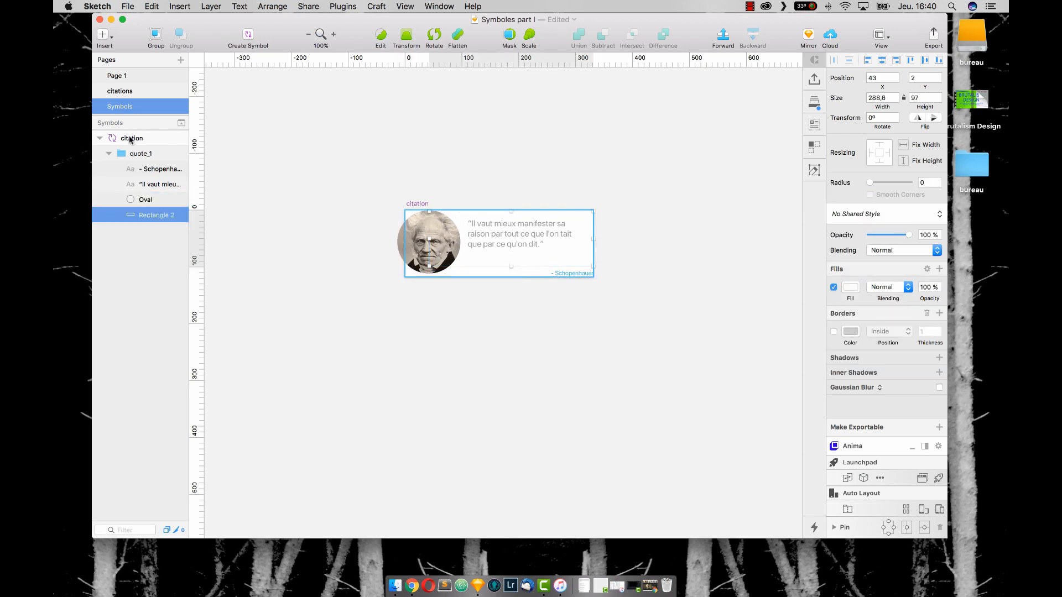
drag(404, 244, 395, 244)
click(127, 76)
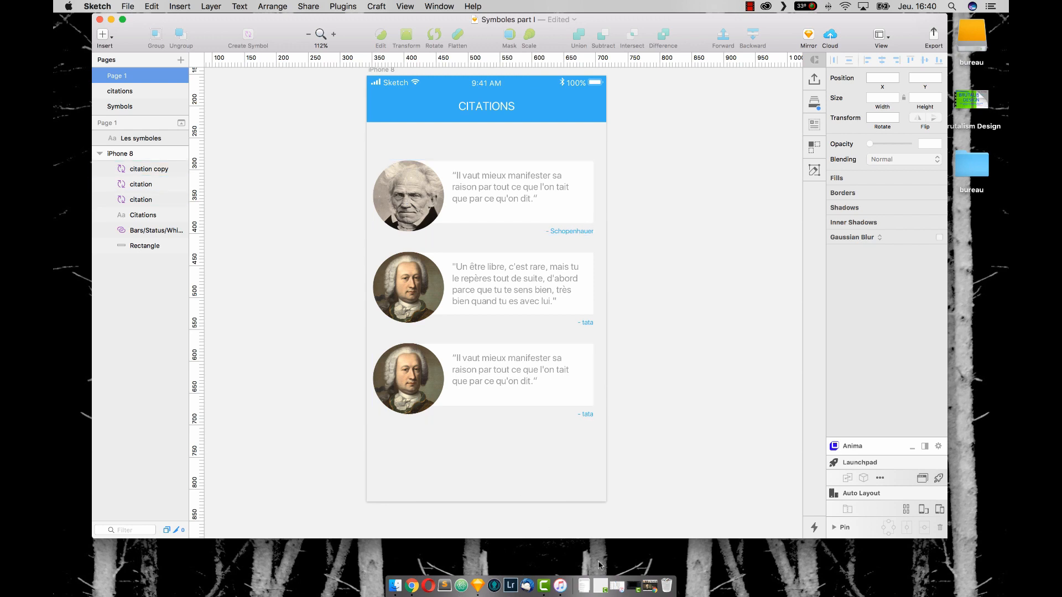
Step: Draw a rectangle about 177 by 44 below the third citation and set its corner radius to 4
key(r)
mouse_move(424, 455)
mouse_down()
mouse_move(538, 484)
mouse_move(492, 475)
mouse_up()
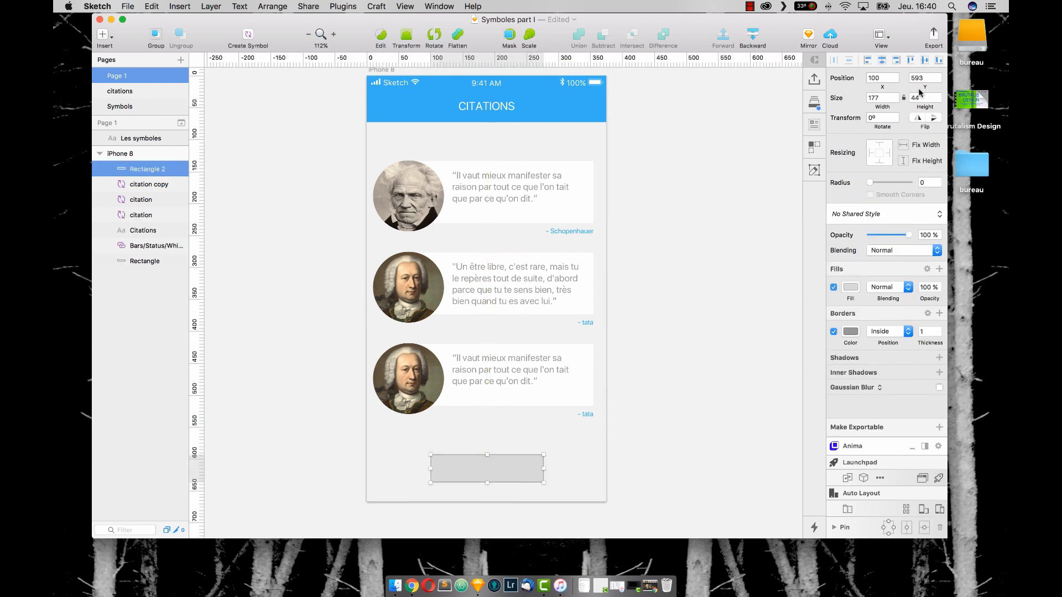
click(928, 179)
text(2)
click(719, 237)
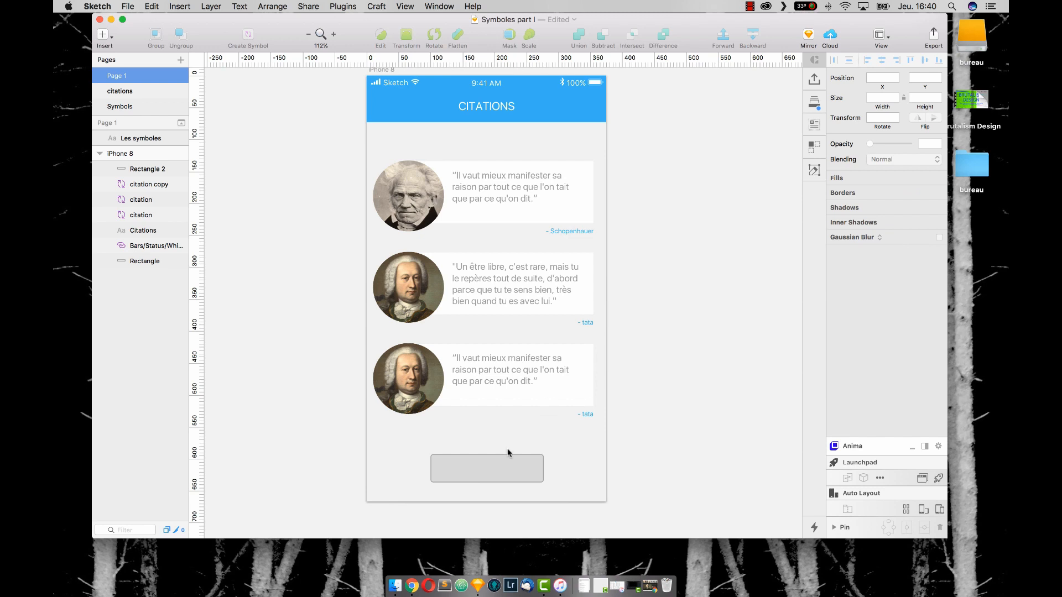
Step: Fill the new rectangle with the blue sampled from the CITATIONS header
click(506, 466)
click(851, 287)
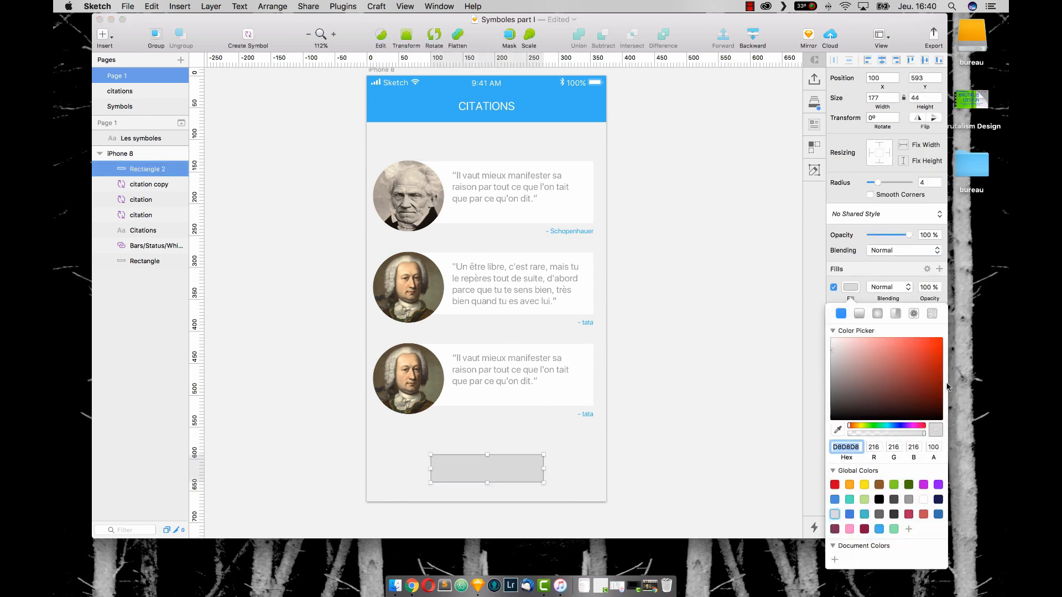
click(879, 530)
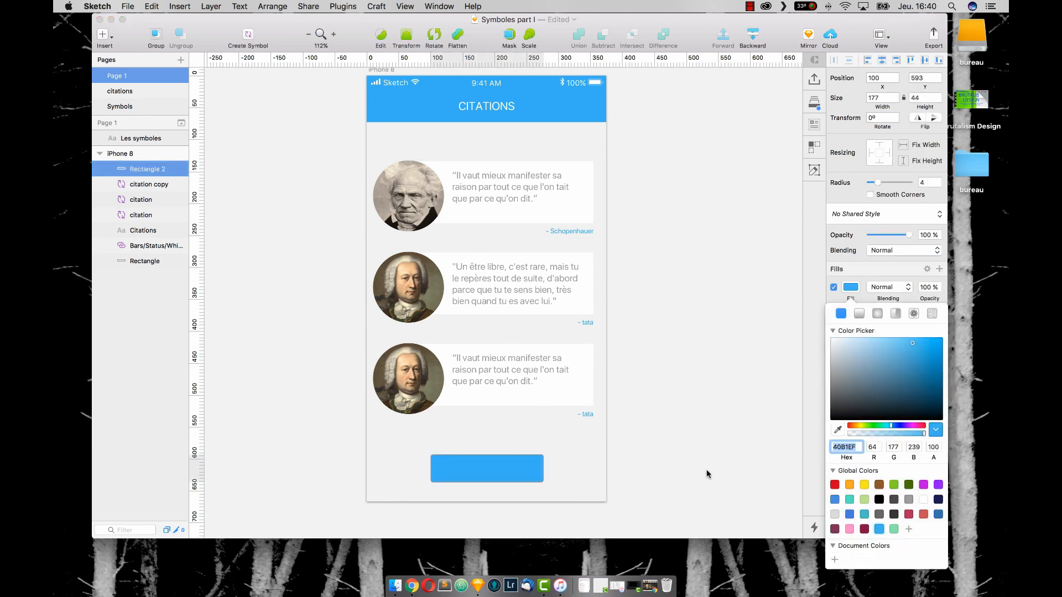
click(837, 430)
click(574, 93)
click(730, 277)
Step: Add the text "Lire plus" on the blue rectangle and colour it white FFFFFF
key(t)
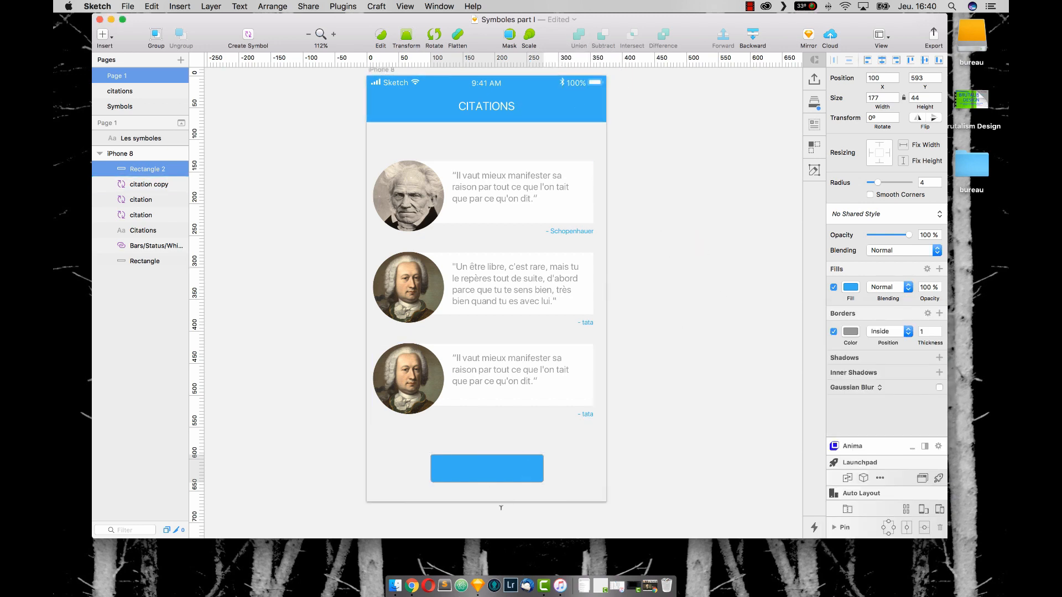
click(458, 467)
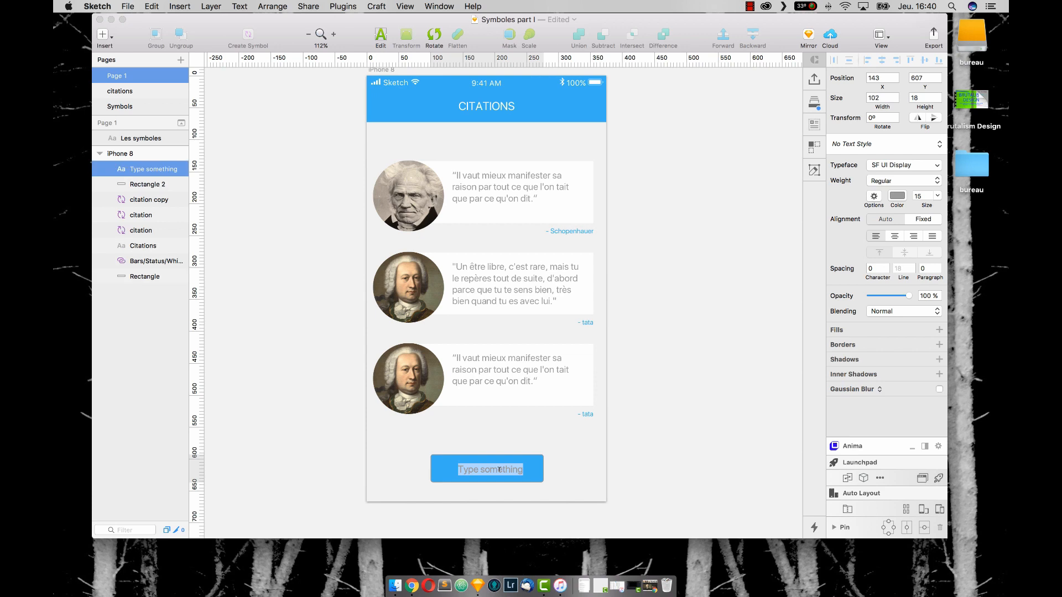
text(Lire plus)
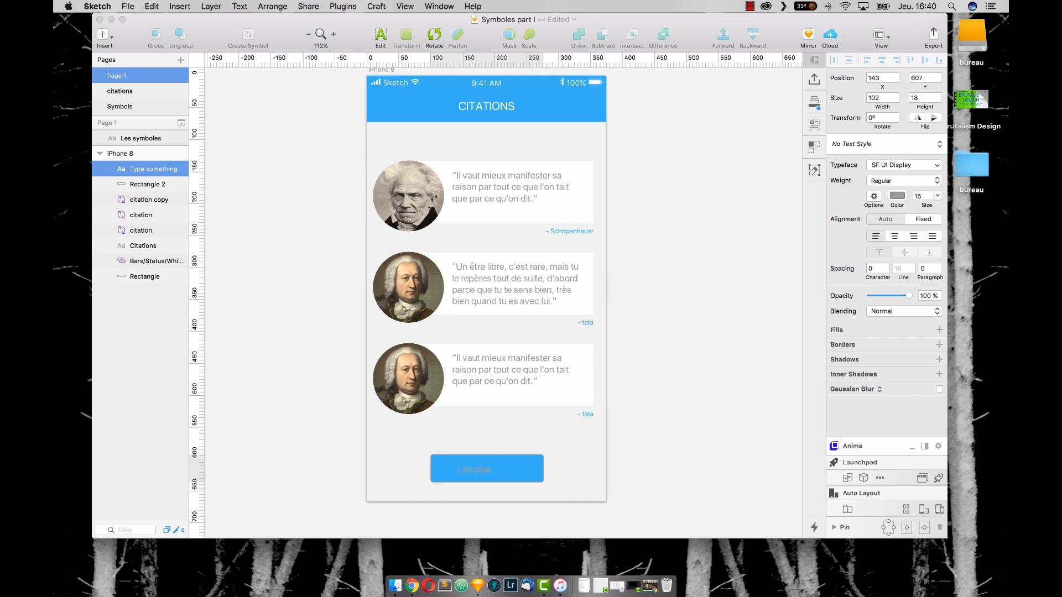
key(super+a)
click(897, 197)
click(701, 158)
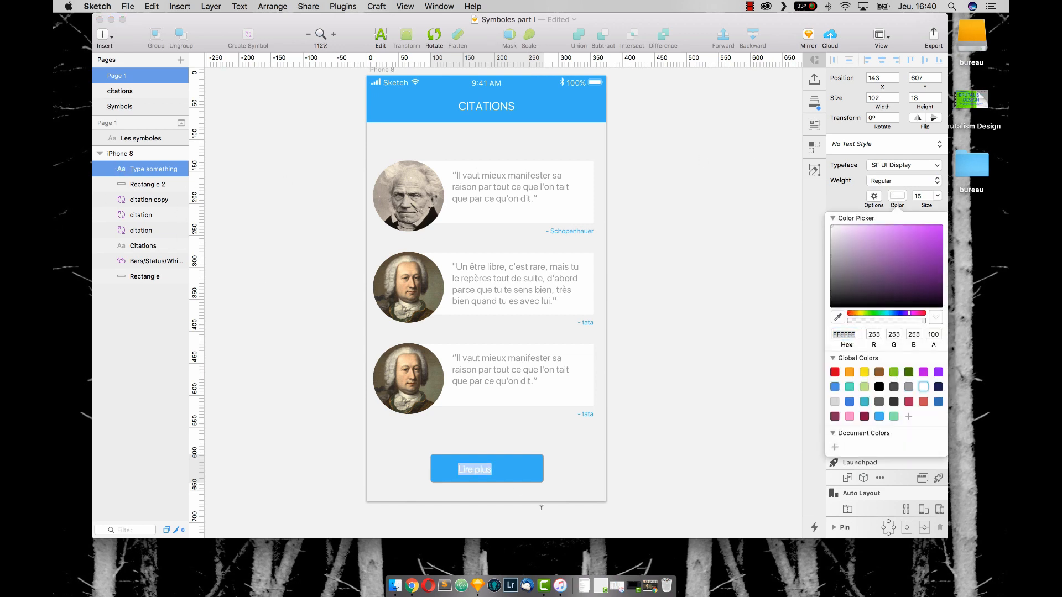
key(Escape)
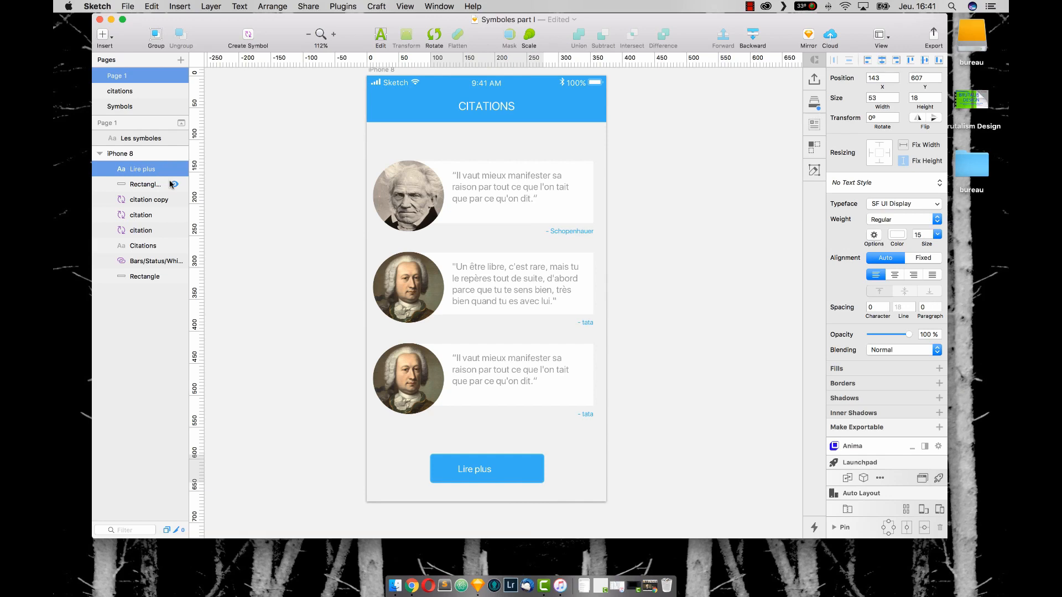
Step: Centre the "Lire plus" text horizontally and vertically on the blue rectangle
shift+click(162, 185)
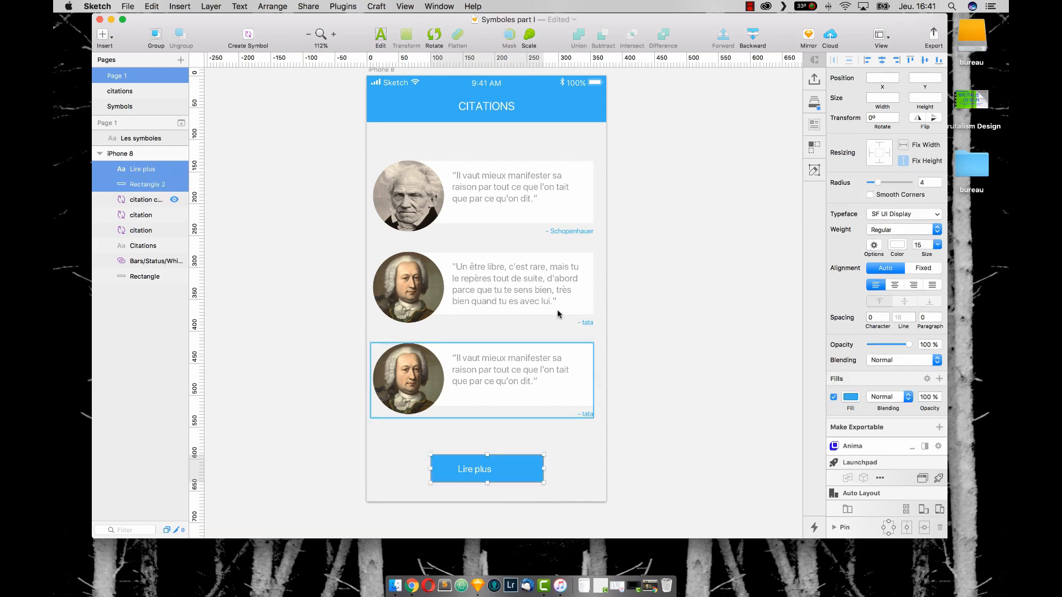
click(924, 63)
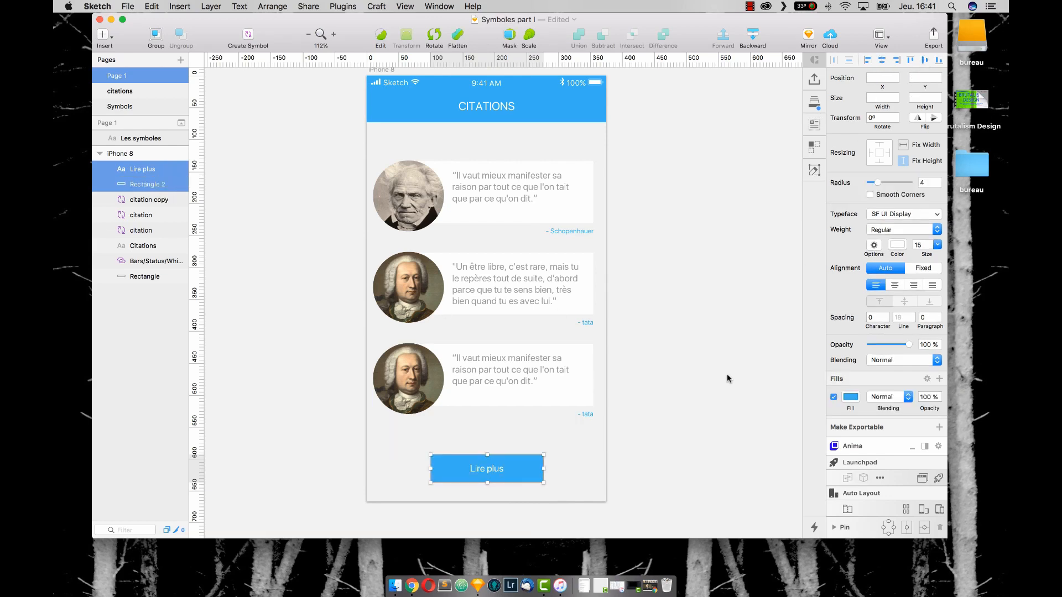
click(720, 439)
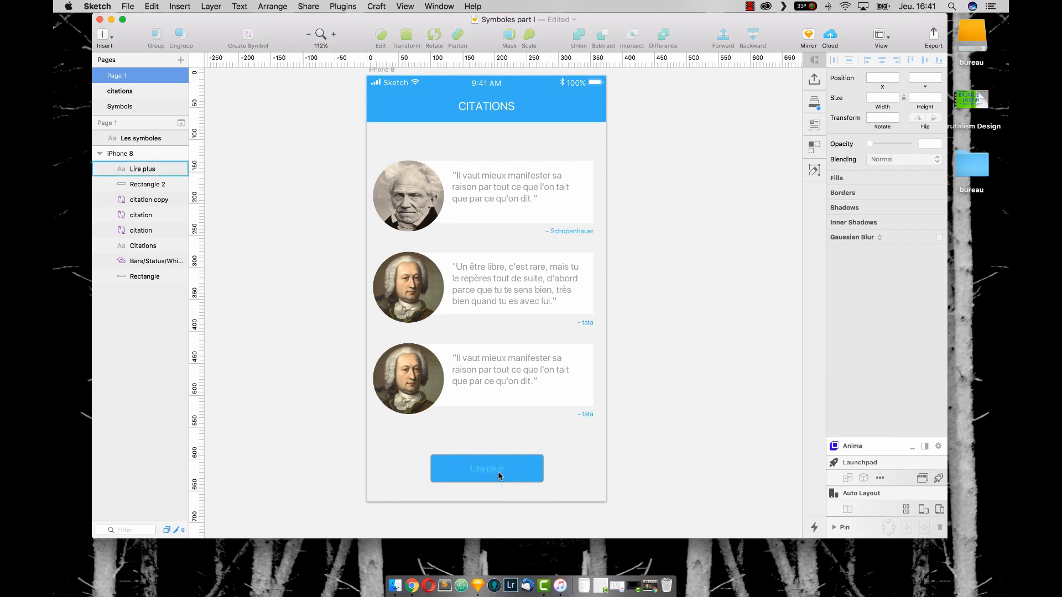
Step: Create a symbol named "button" from the blue rectangle and its "Lire plus" text, sending it to the Symbols page
click(143, 184)
shift+click(142, 169)
click(248, 36)
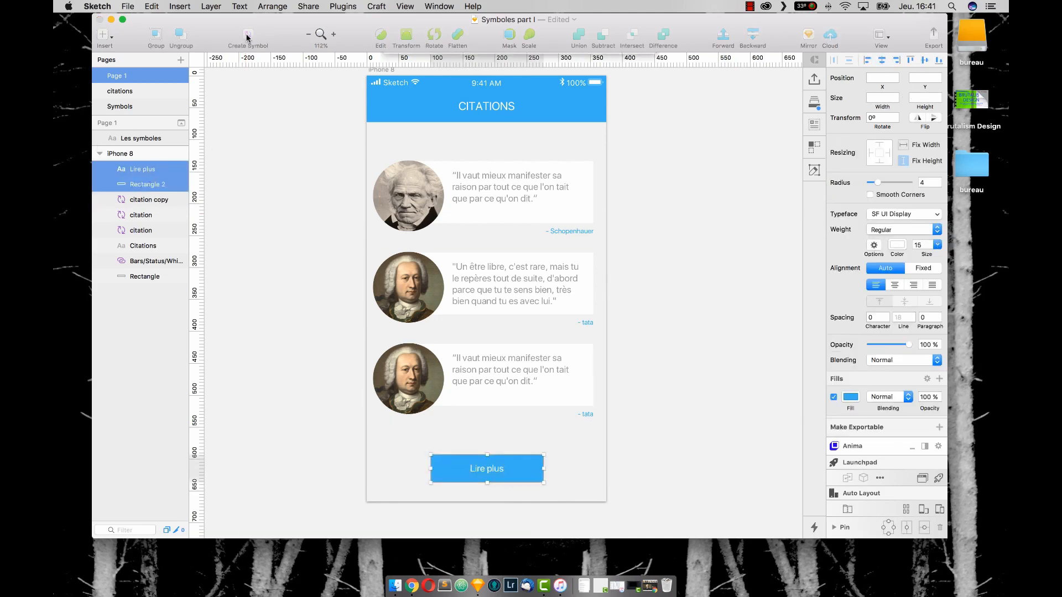
text(button)
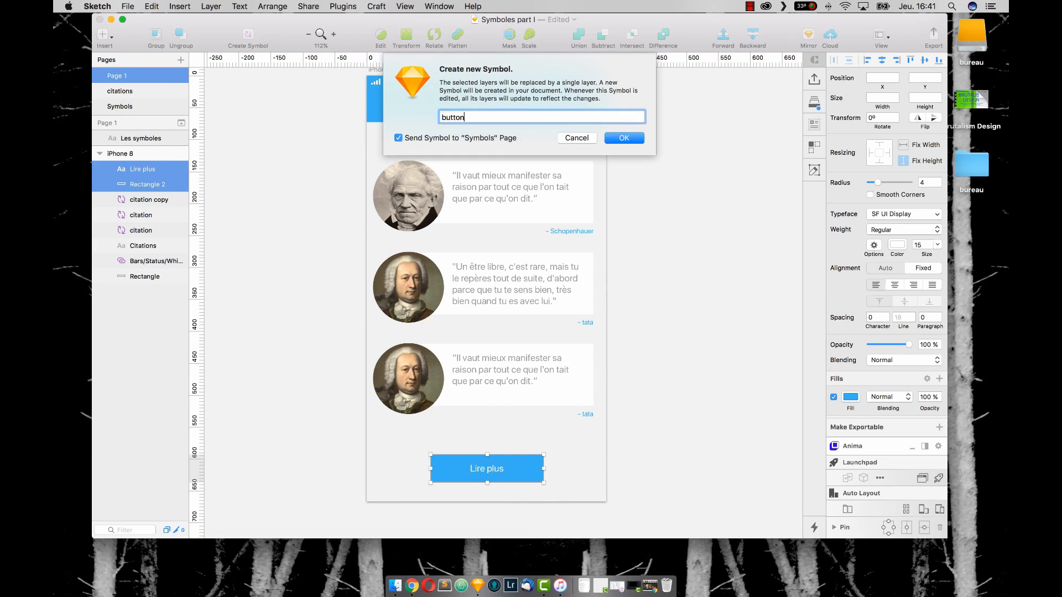
key(Return)
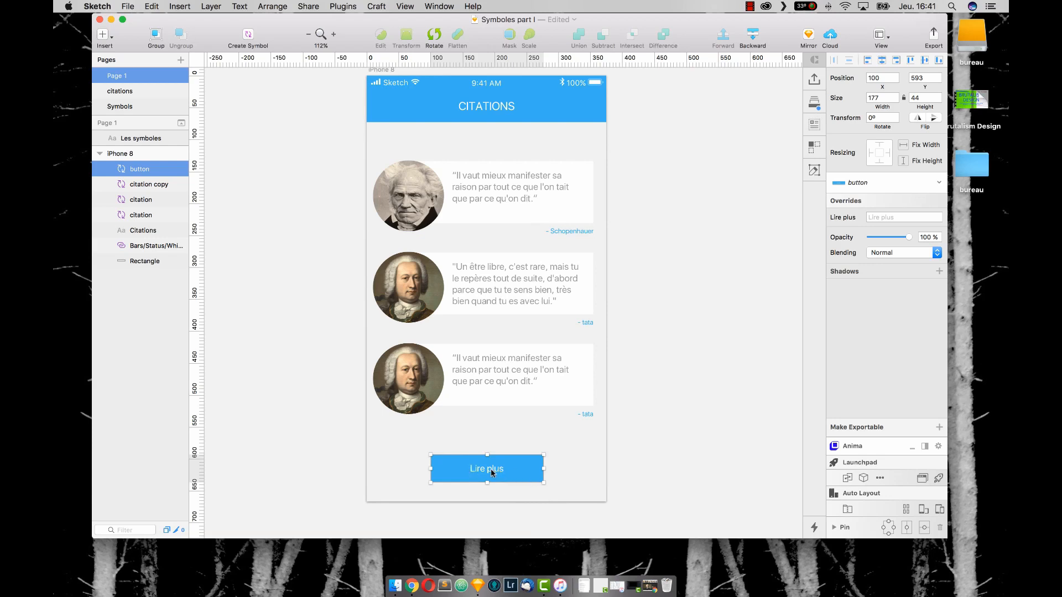
Step: On the Symbols page, change the fill of the button symbol's rectangle to white
click(115, 109)
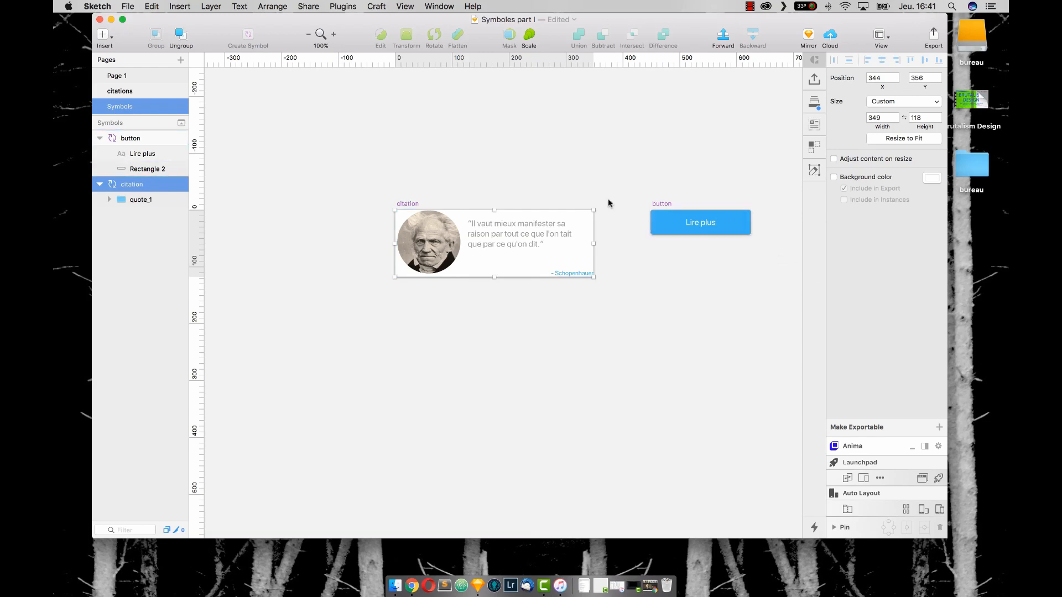
click(723, 226)
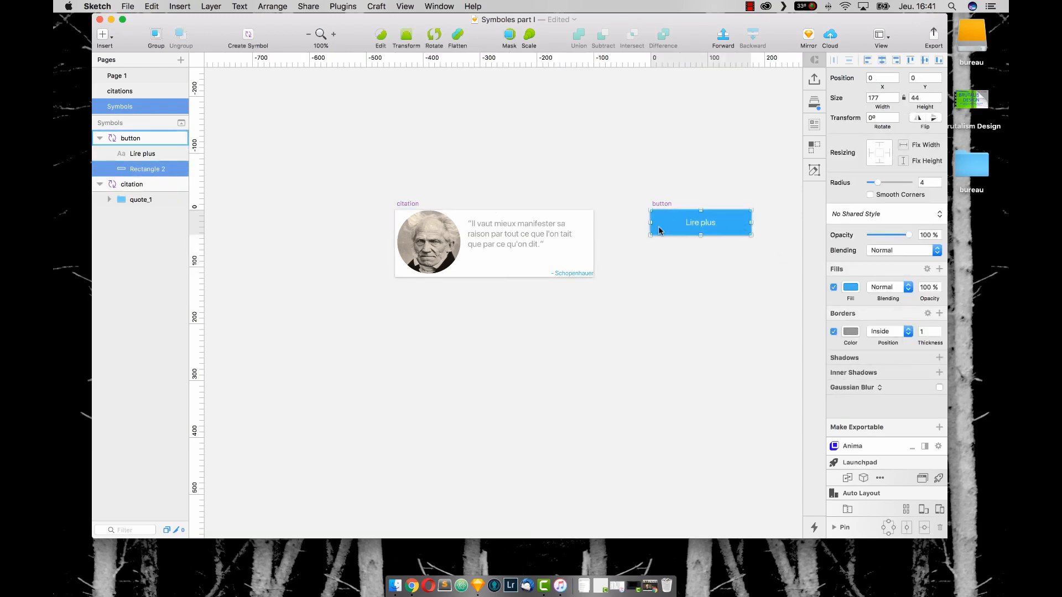
click(850, 287)
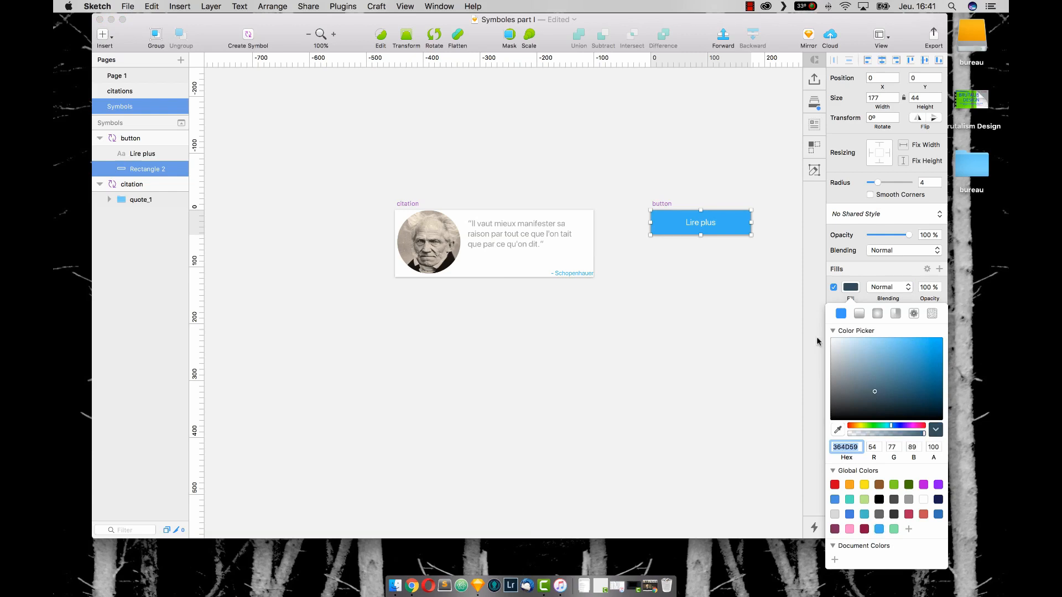
click(923, 499)
Step: Colour the "Lire plus" text in the button symbol blue 40B1EF
click(715, 225)
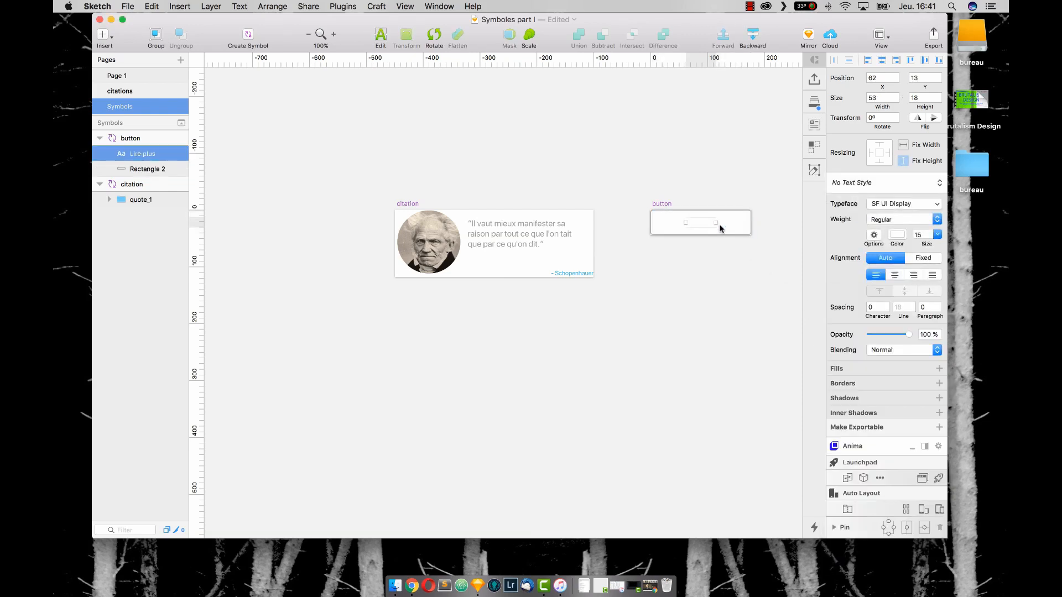
click(900, 235)
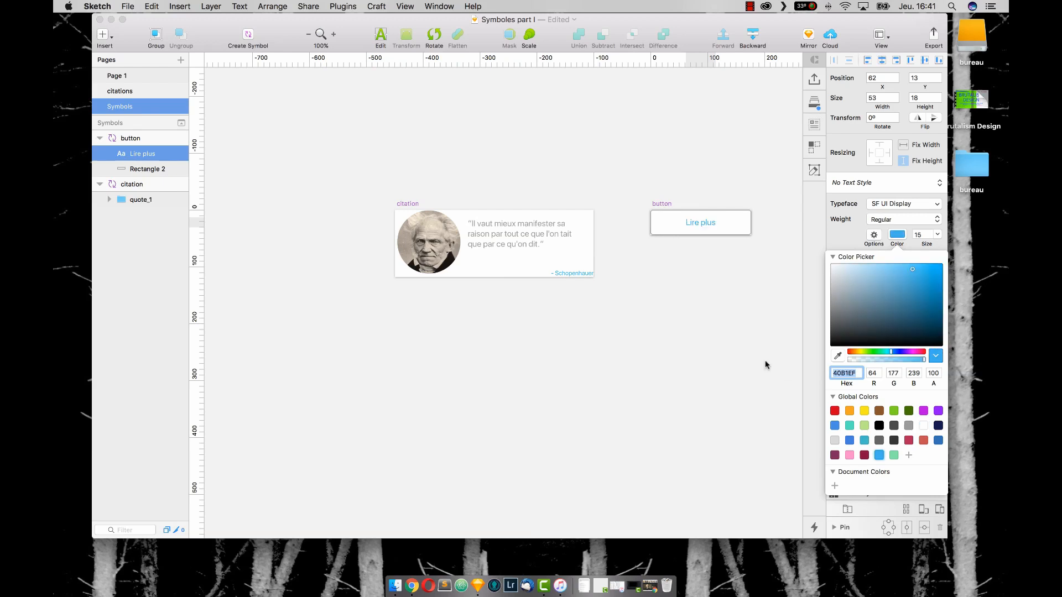
click(839, 231)
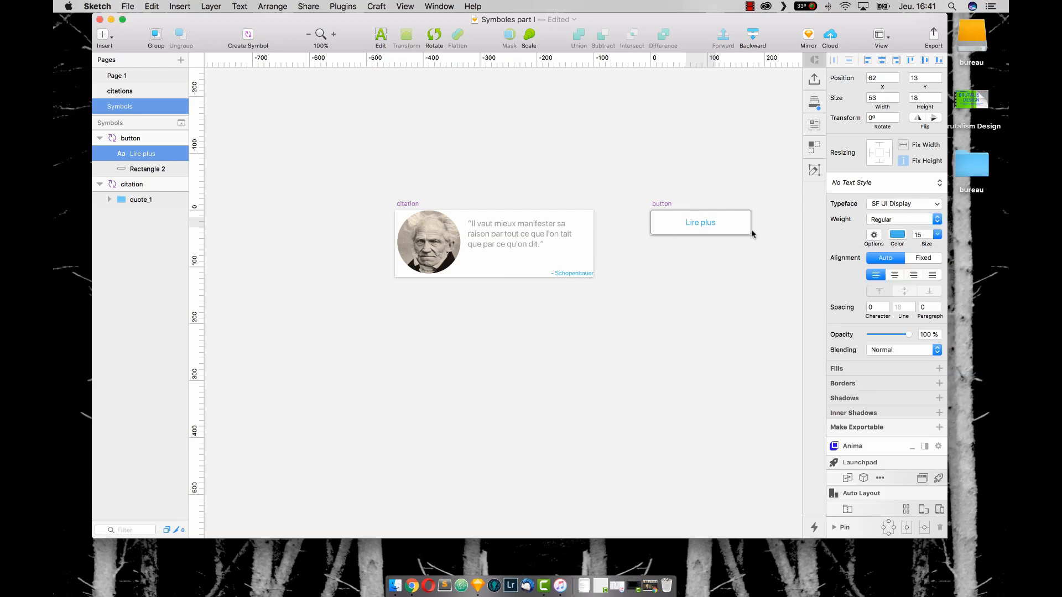
Step: Turn off the border of the button symbol's rectangle and go back to Page 1
click(721, 232)
click(833, 331)
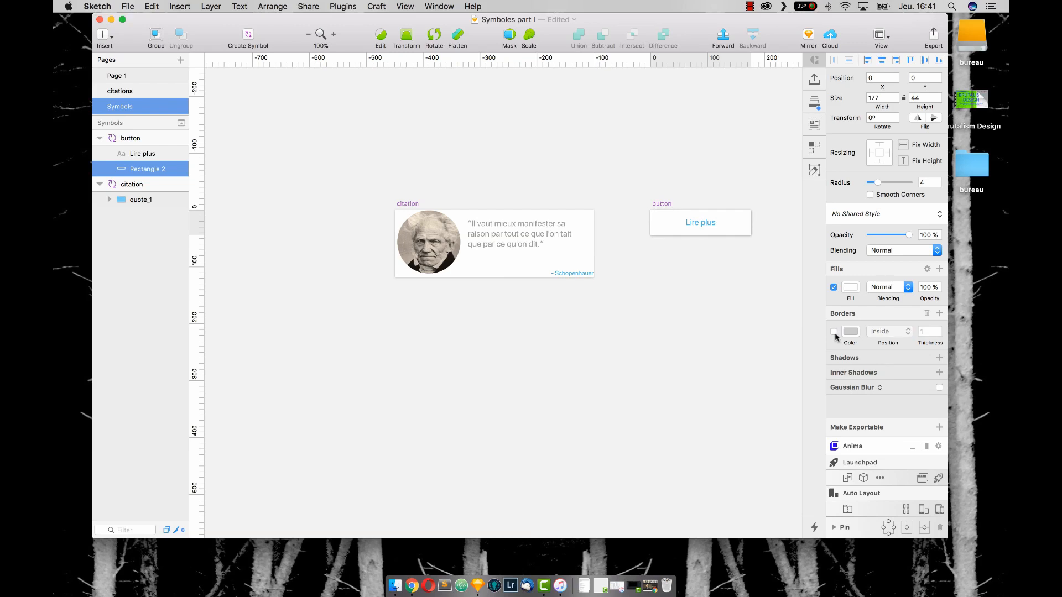
click(131, 76)
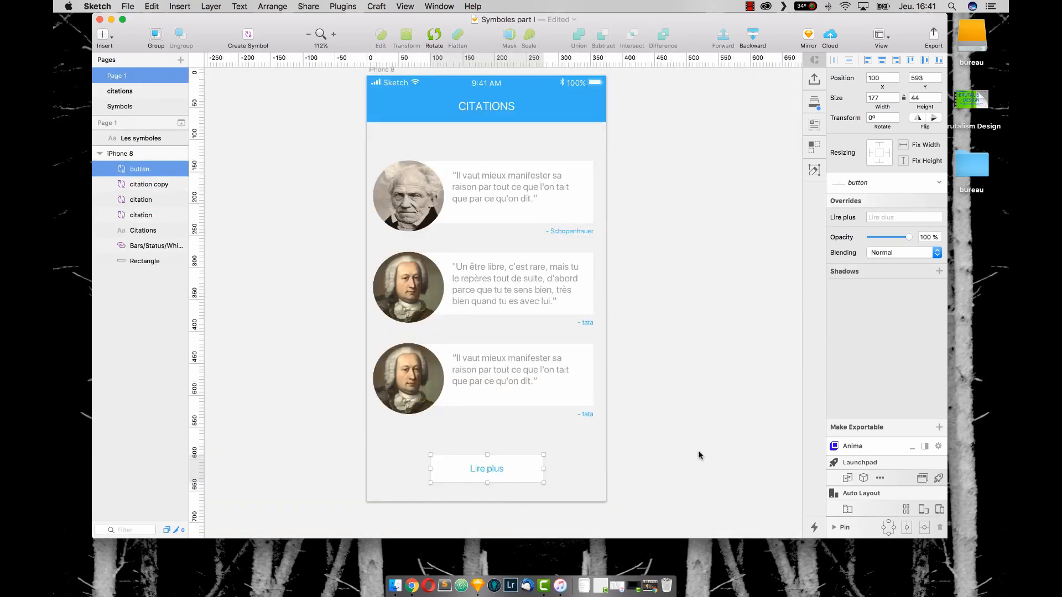
Step: Add a Responsive Web Mobile artboard of 320 × 1024 beside the iPhone 8 artboard
click(701, 456)
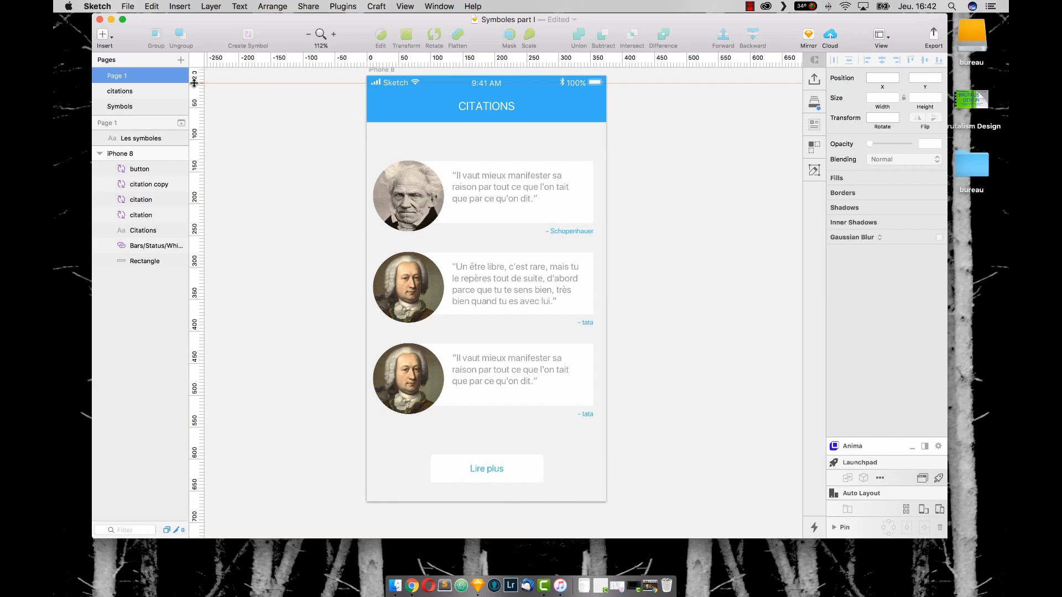
key(a)
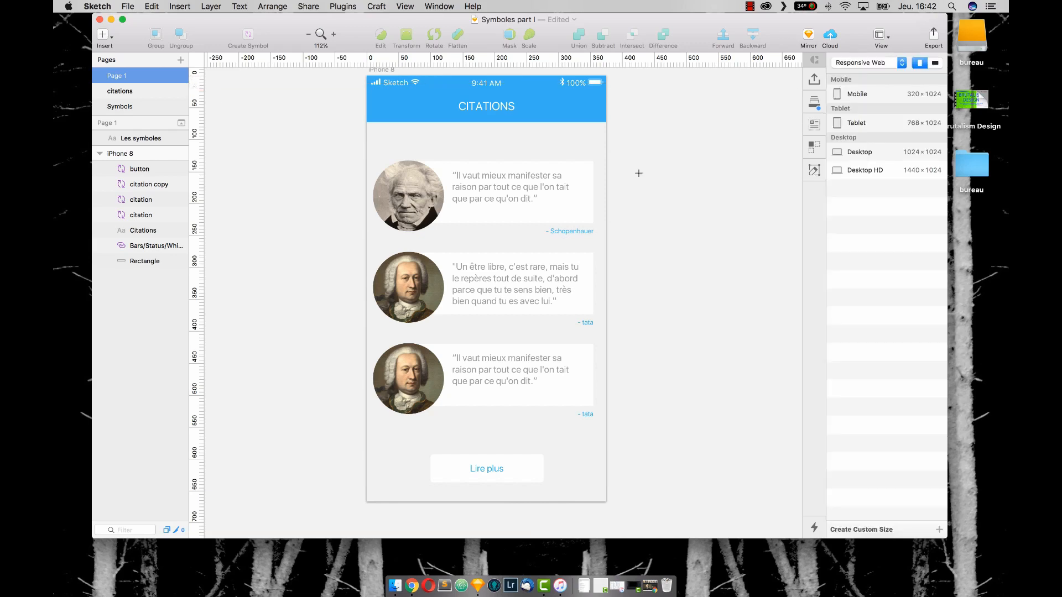
click(856, 94)
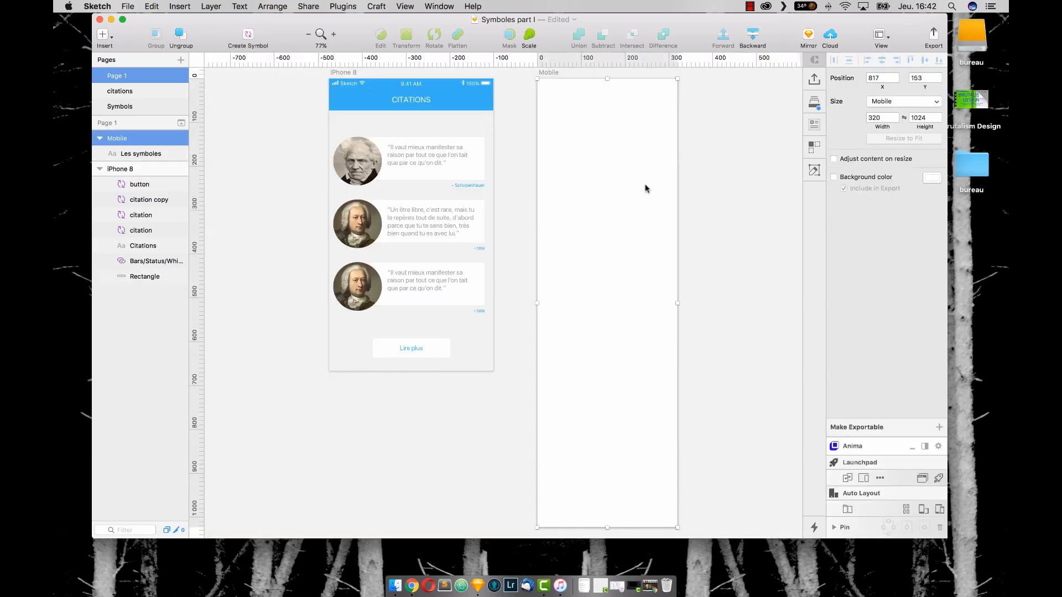
Step: Insert an instance of the button symbol in the upper part of the Mobile artboard
click(103, 34)
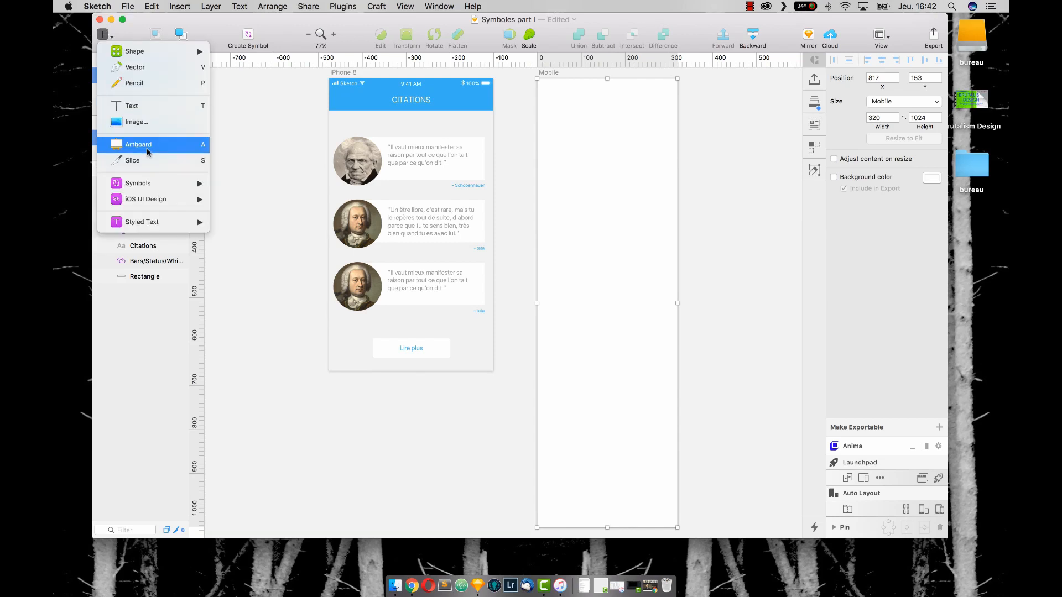
mouse_move(177, 185)
click(246, 184)
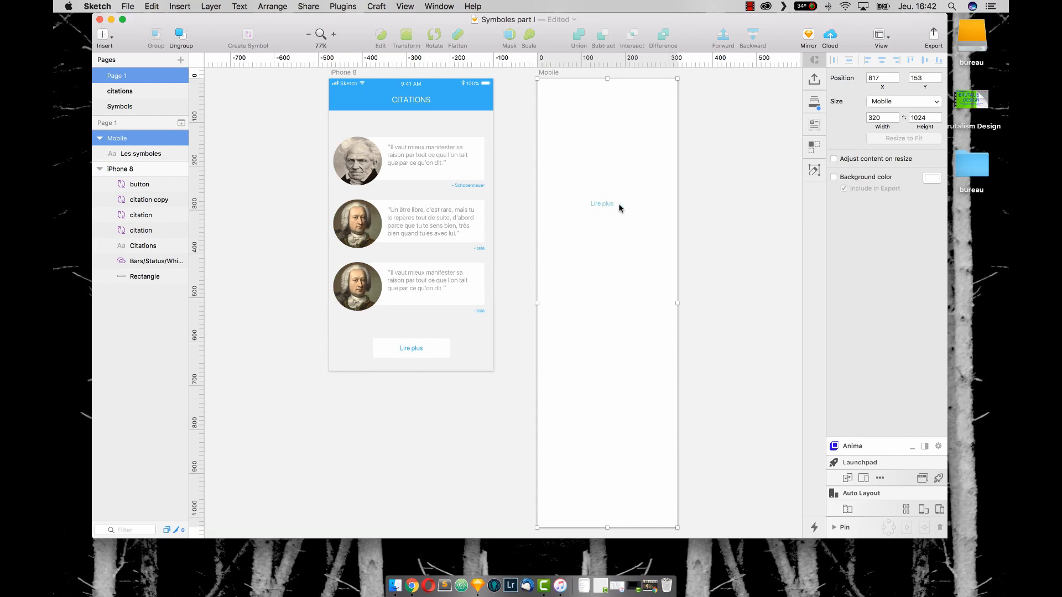
click(622, 205)
click(684, 226)
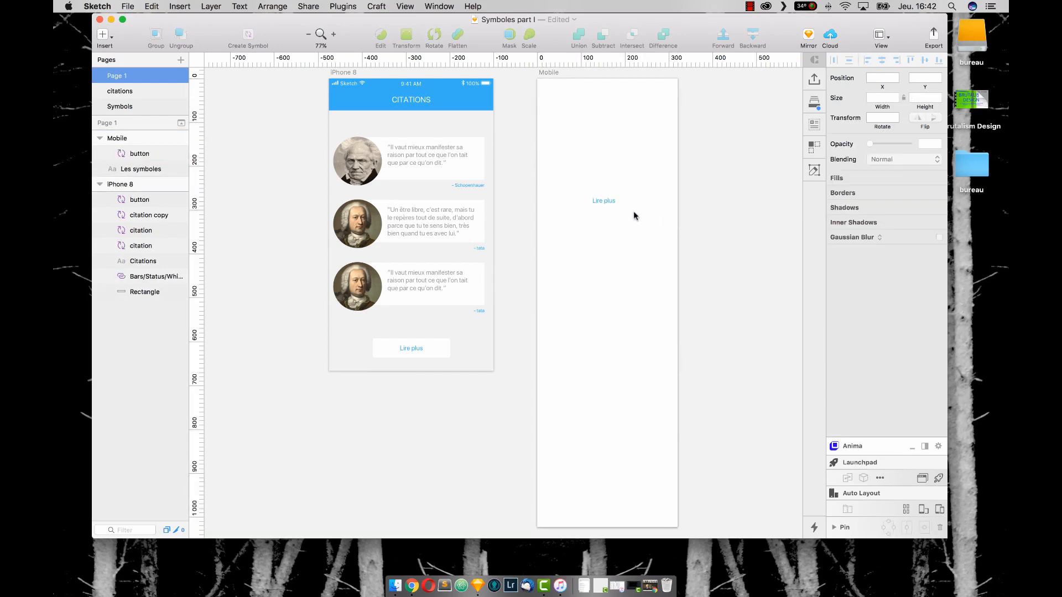
Step: Give the Mobile artboard the background colour F1F1F1 sampled from the iPhone 8 artboard, and shift it slightly closer to that artboard
click(132, 138)
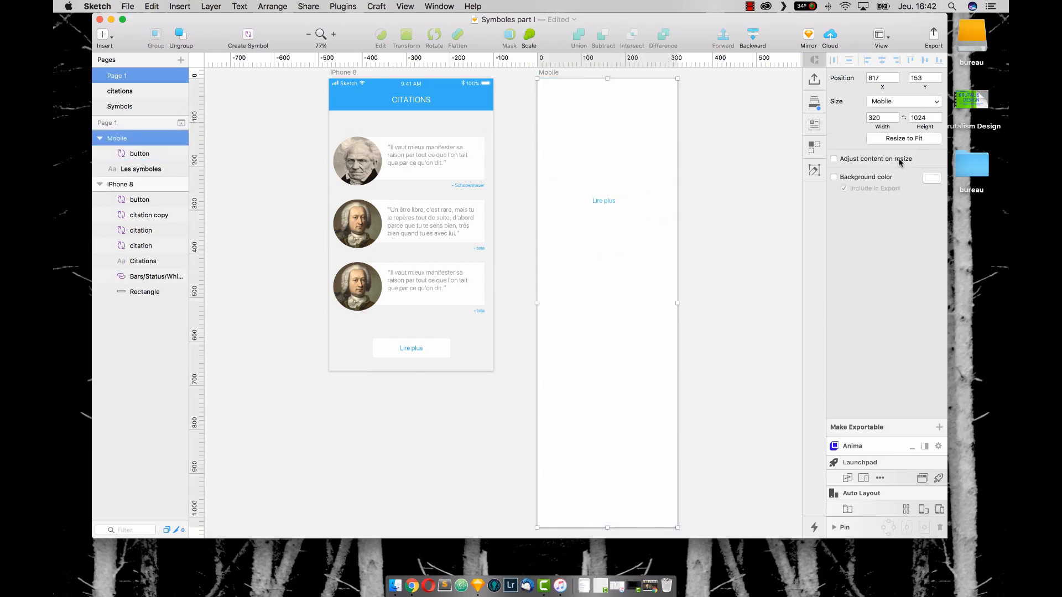
click(834, 177)
click(932, 178)
click(838, 299)
click(478, 135)
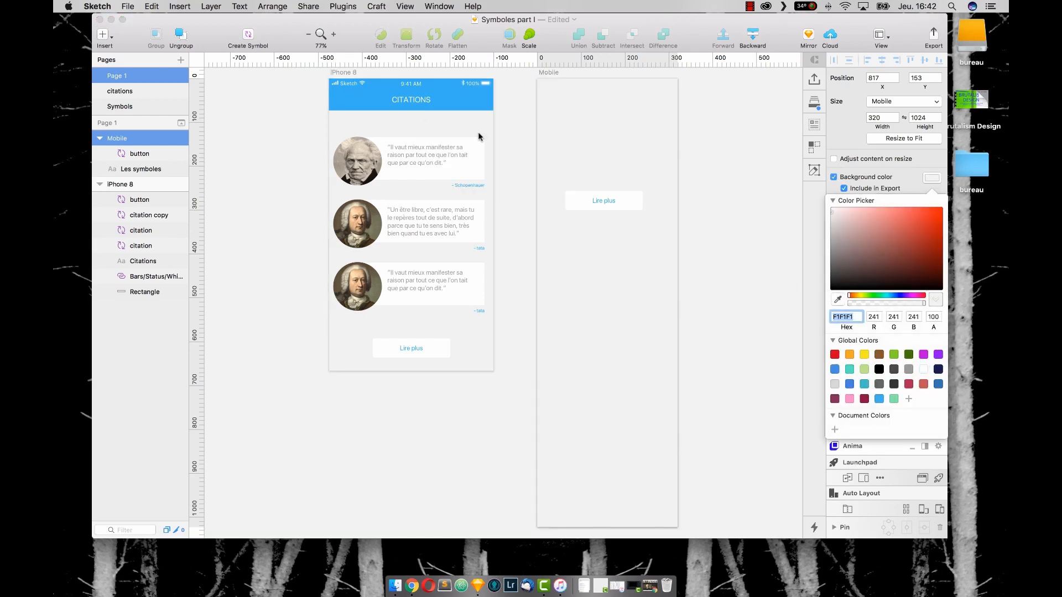
click(776, 176)
mouse_move(618, 199)
mouse_down()
mouse_move(630, 210)
mouse_move(615, 197)
mouse_up()
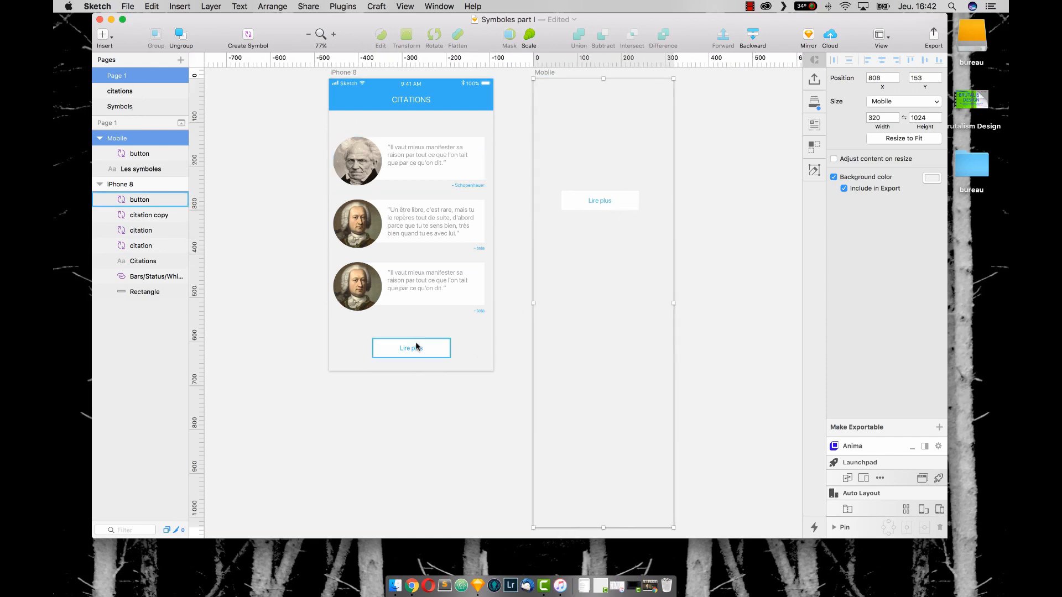
Step: On the Symbols page, turn the button rectangle's border back on and fill the rectangle with blue 40B1EF
click(138, 106)
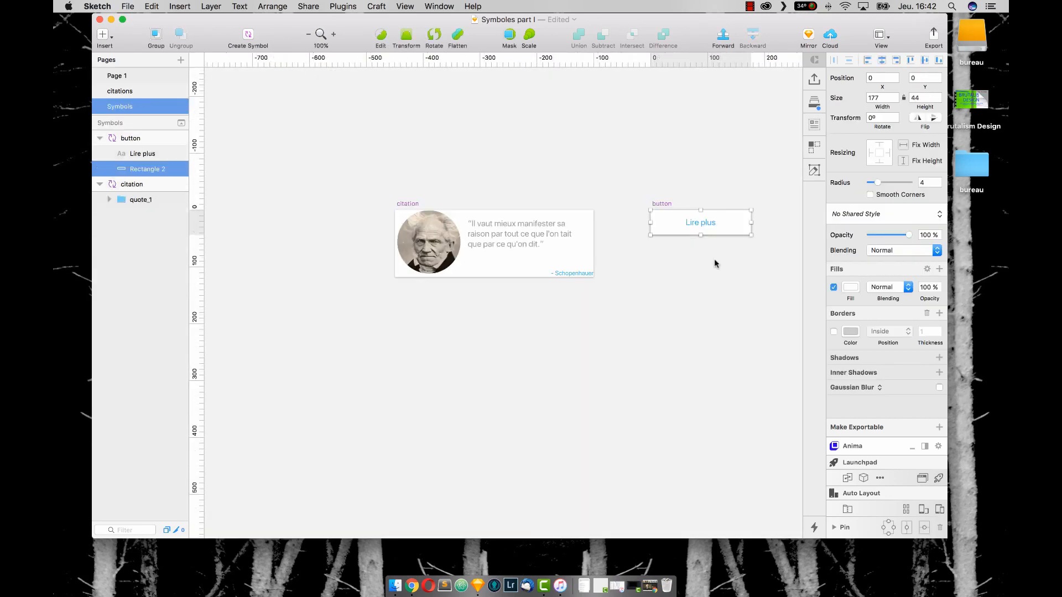
click(834, 332)
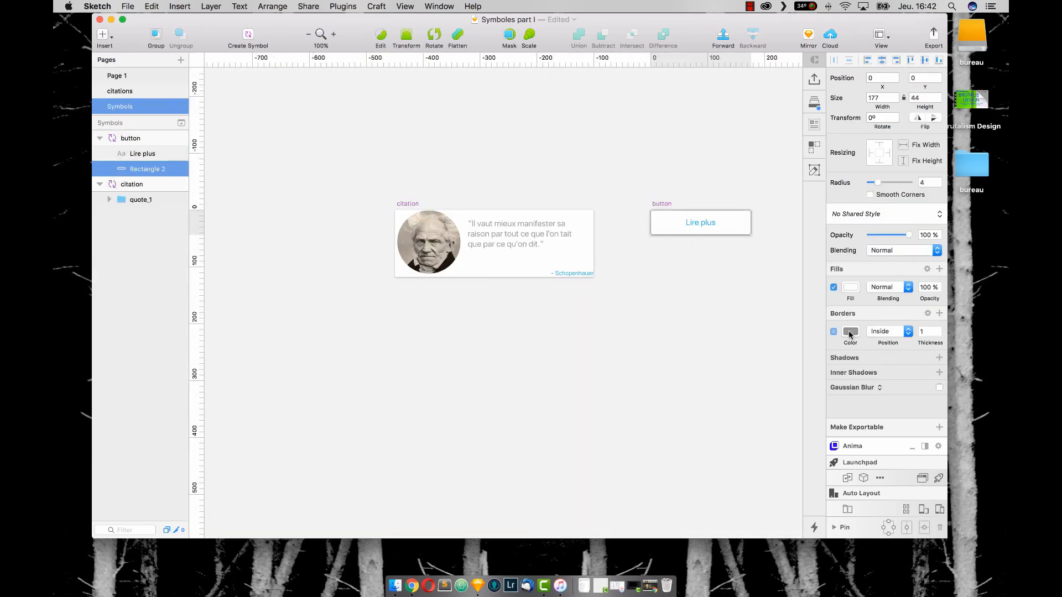
click(850, 288)
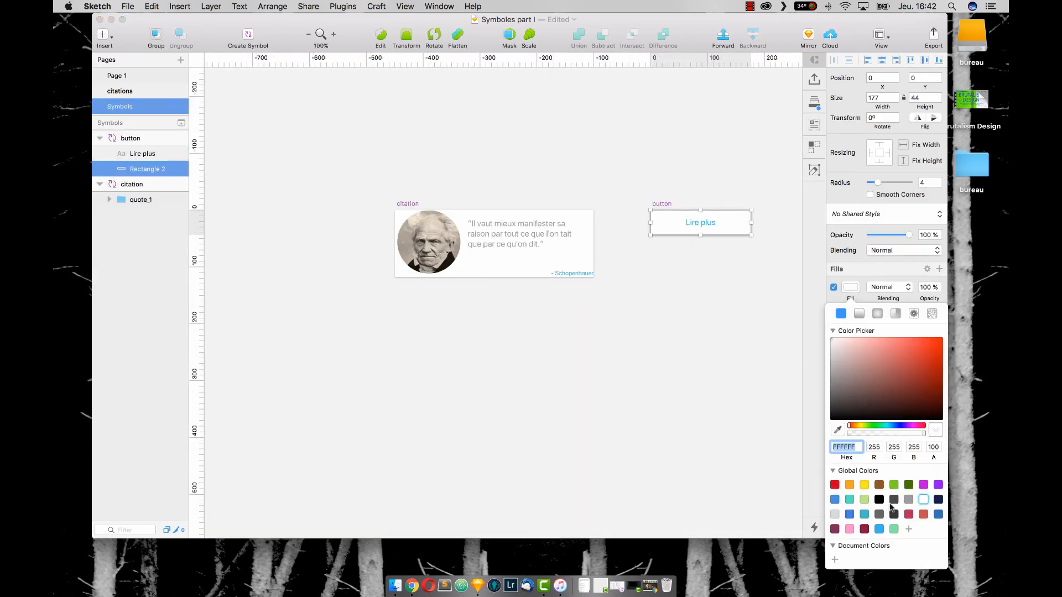
click(879, 529)
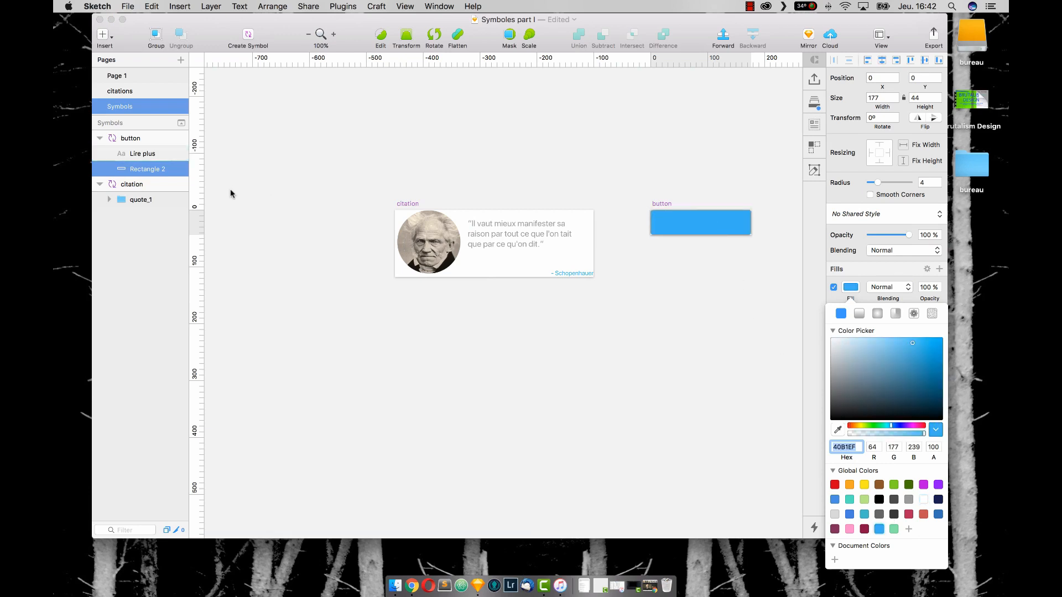
Step: Set the colour of the button symbol's "Lire plus" text to white FFFFFF
click(145, 153)
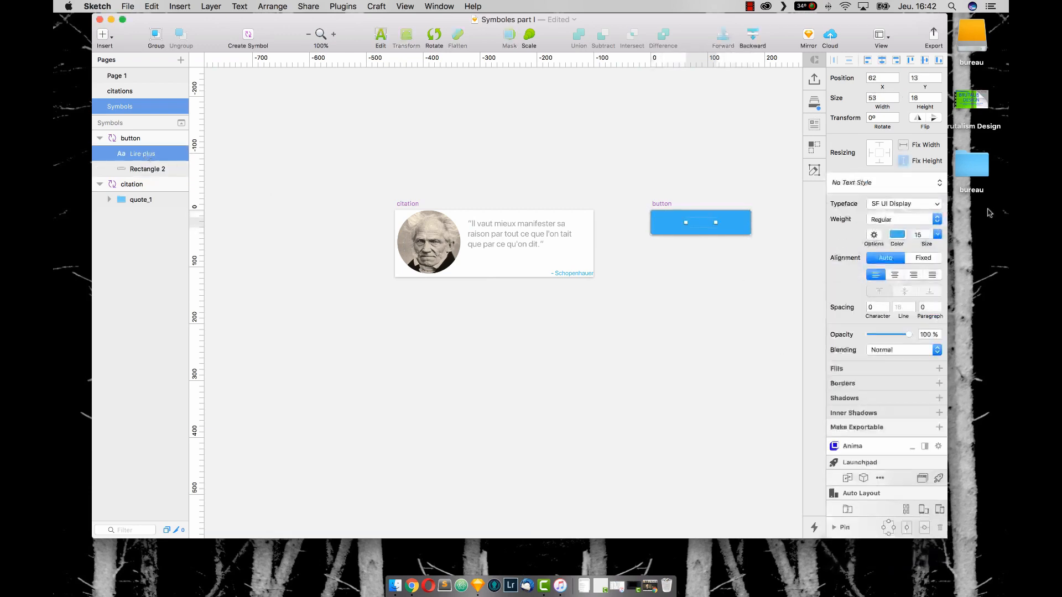
click(899, 234)
drag(878, 292, 772, 208)
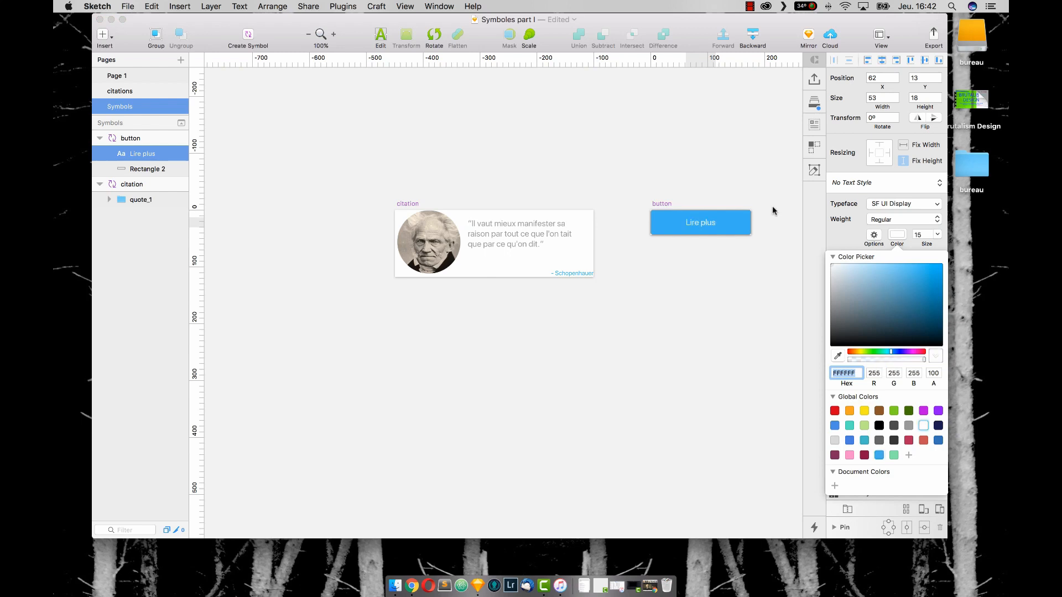
key(Escape)
Step: Return to Page 1 and move the Mobile artboard closer to the iPhone 8 artboard, to X 787
click(159, 77)
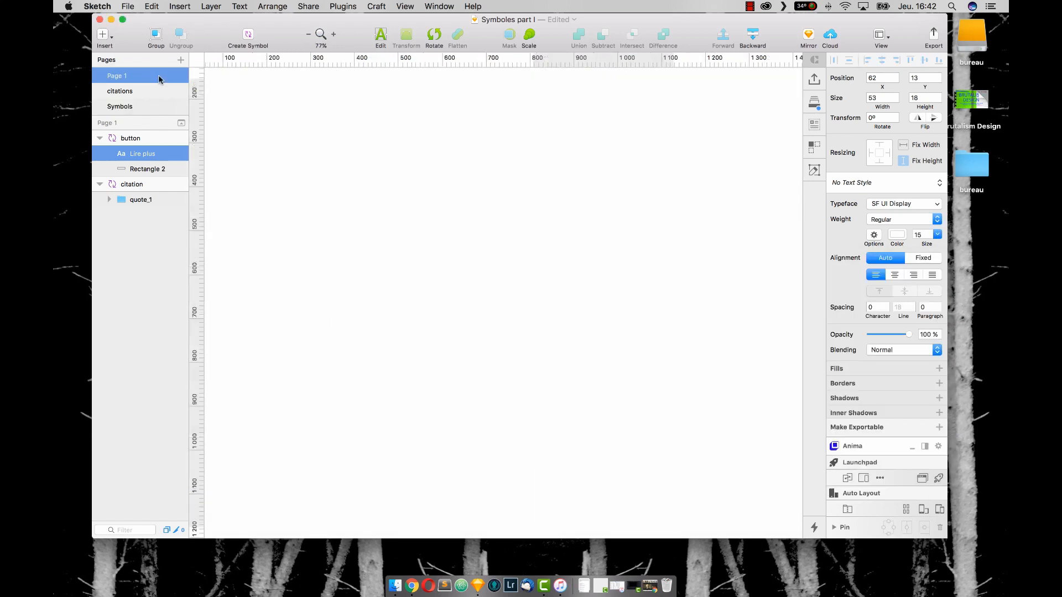
drag(630, 203, 621, 205)
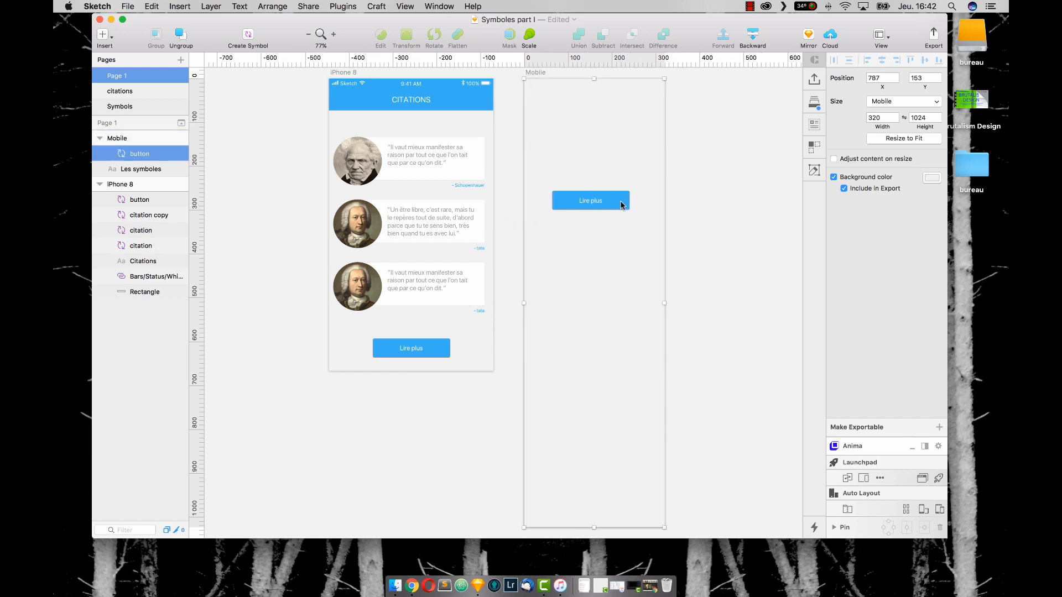
Step: Widen the button instance on the Mobile artboard at both ends and move it further down
click(621, 206)
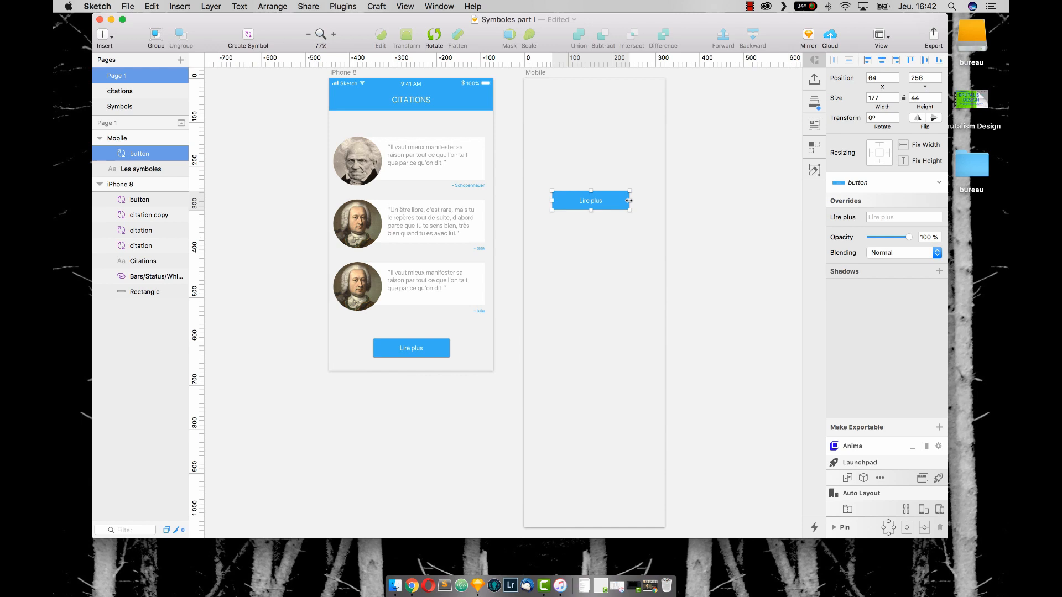
drag(628, 200, 652, 200)
drag(552, 200, 547, 200)
drag(613, 202, 609, 242)
click(706, 226)
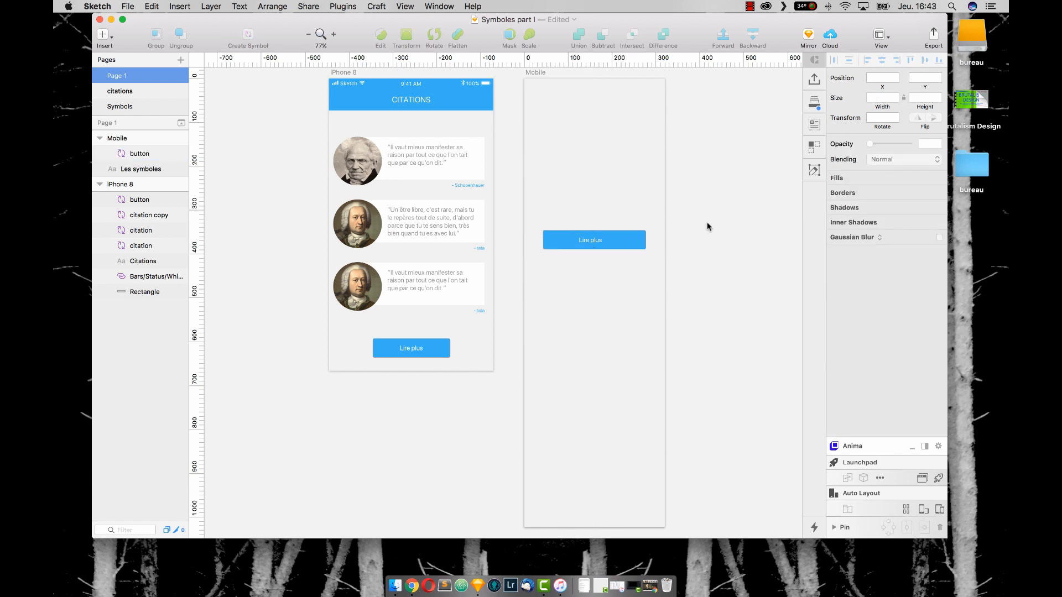